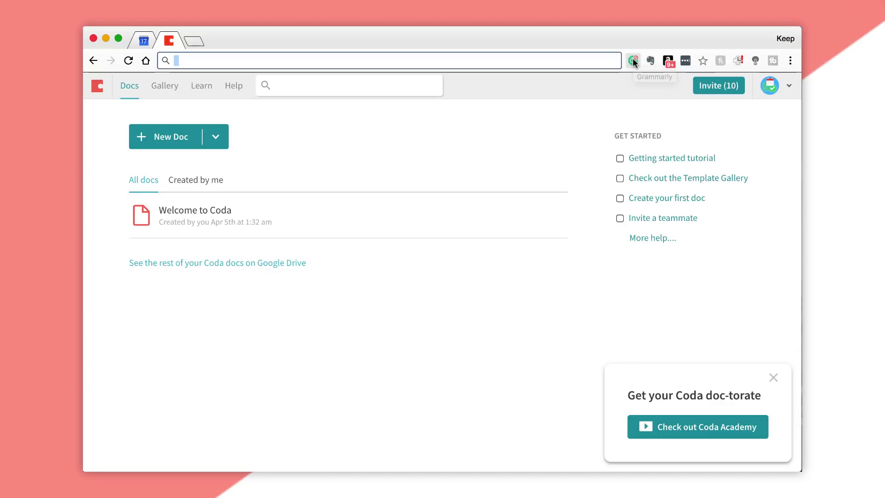
# Step: Create a new blank Coda doc after looking over the New Doc import options
pyautogui.click(518, 105)
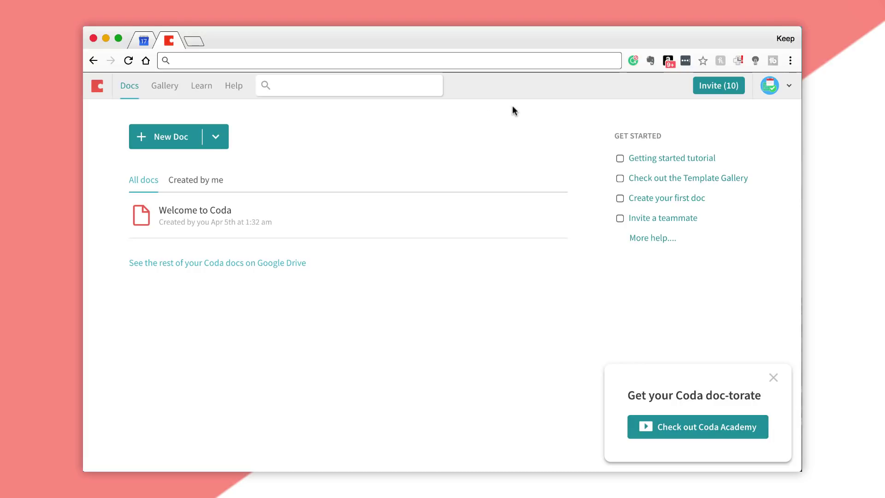
pyautogui.click(226, 144)
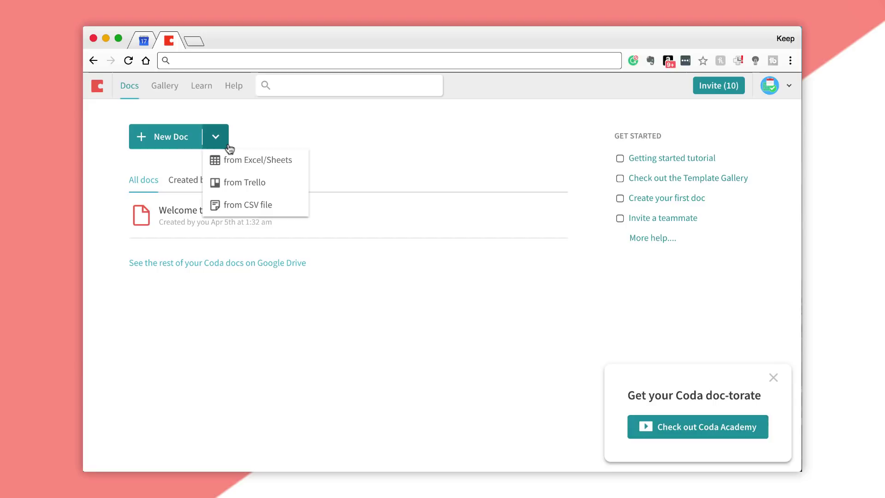
pyautogui.click(229, 143)
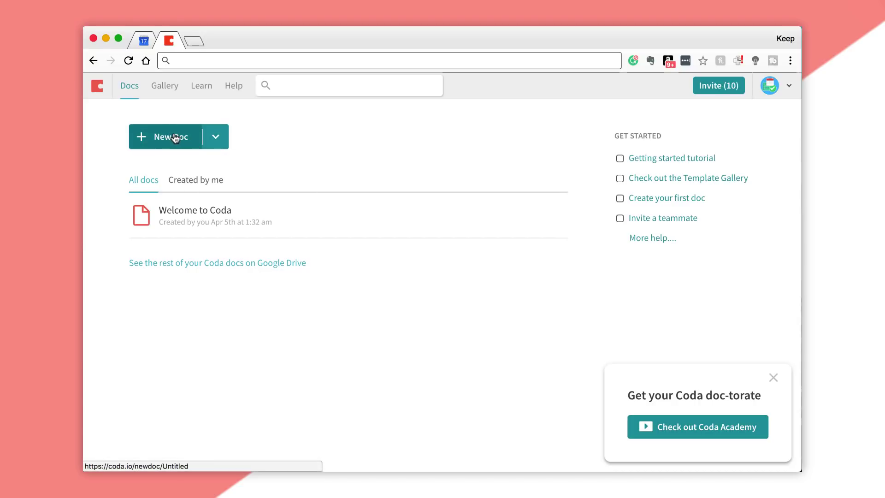
pyautogui.click(215, 136)
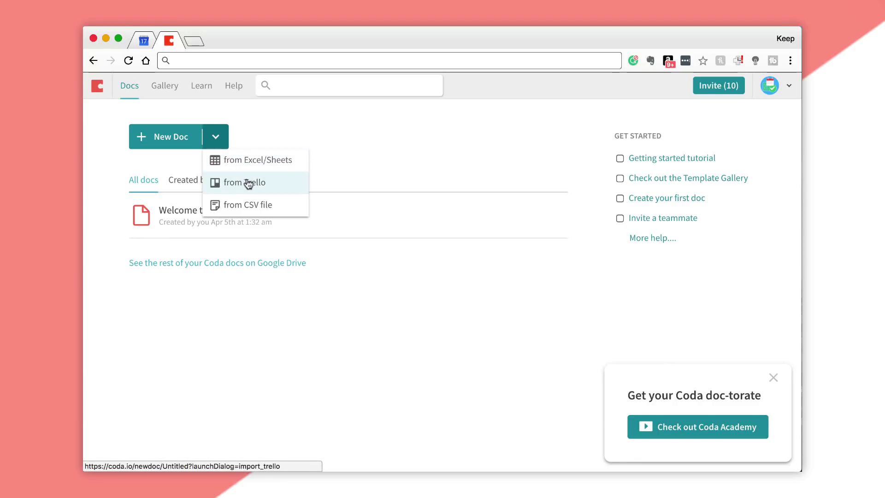
pyautogui.click(283, 123)
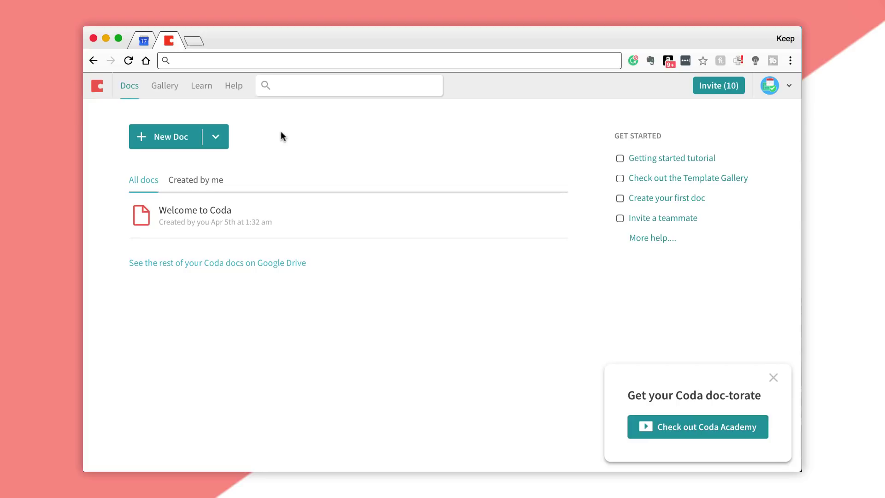
pyautogui.click(191, 144)
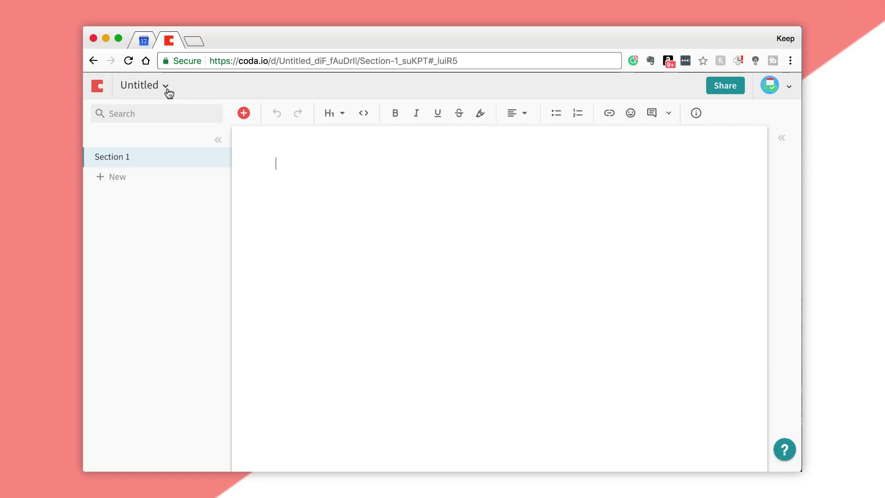
# Step: Title the new doc 'My First Coda document'
pyautogui.doubleClick(142, 86)
pyautogui.write('My Fir')
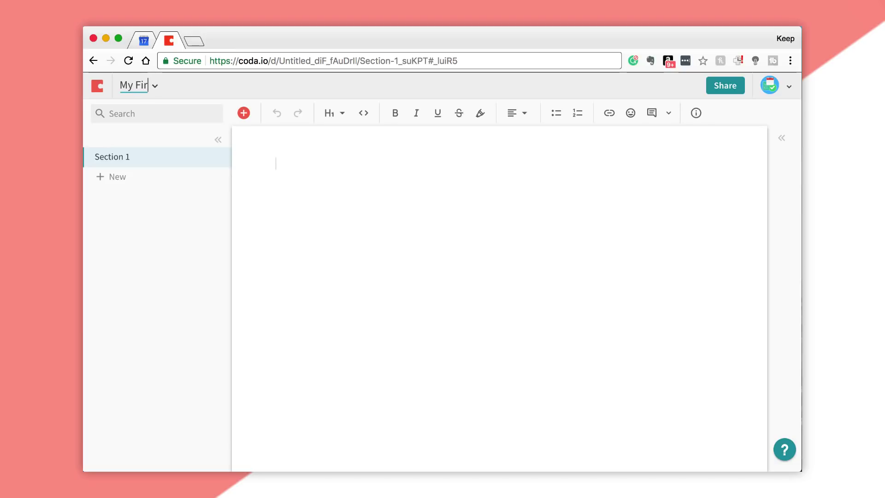
pyautogui.write('st Coda do')
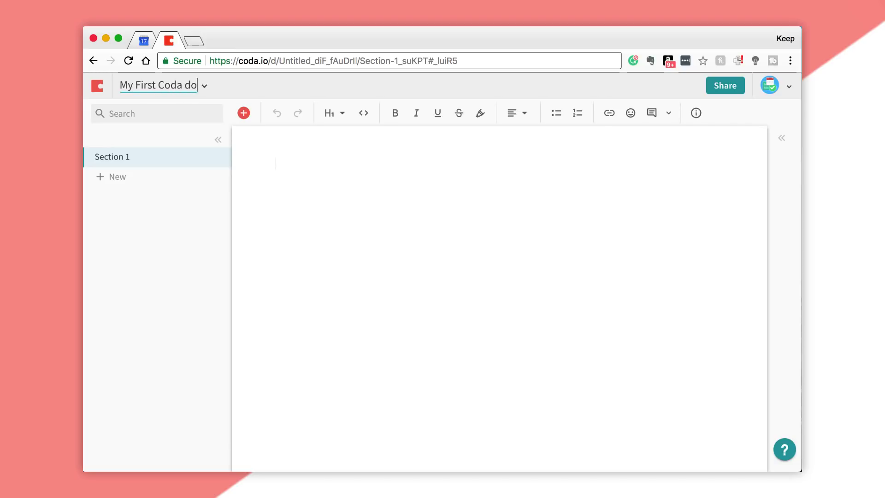
pyautogui.write('cument')
pyautogui.press('Return')
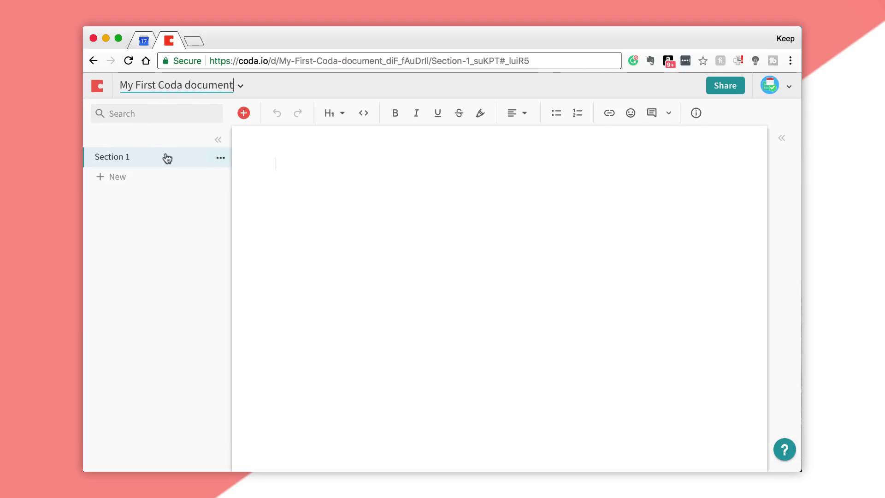
# Step: Add a new folder named 'TOP SECRET DOCUMENTS' to the doc
pyautogui.click(109, 177)
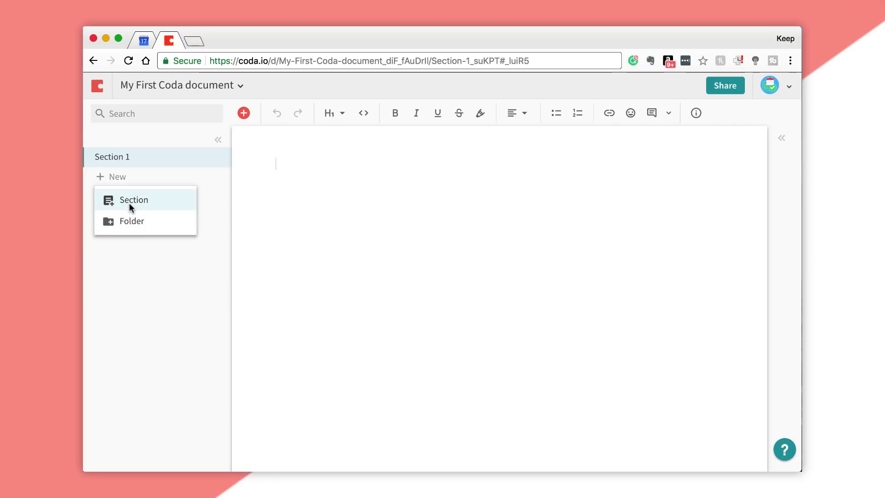
pyautogui.click(132, 220)
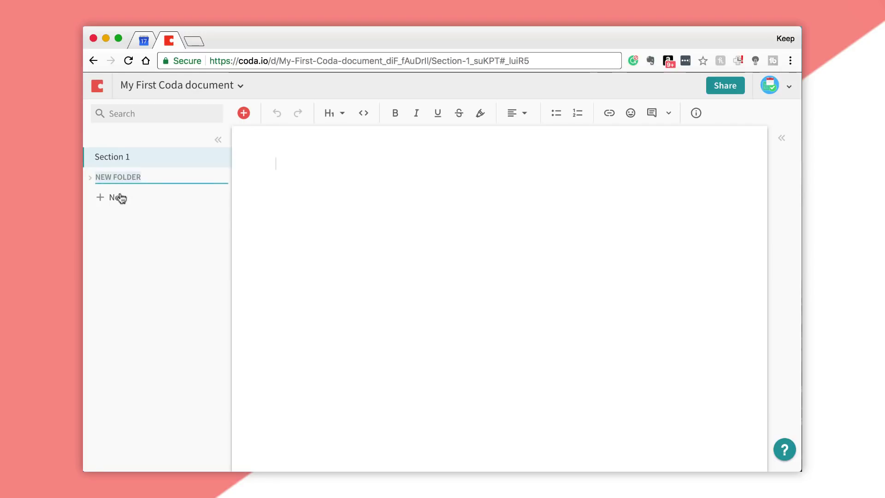
pyautogui.doubleClick(117, 178)
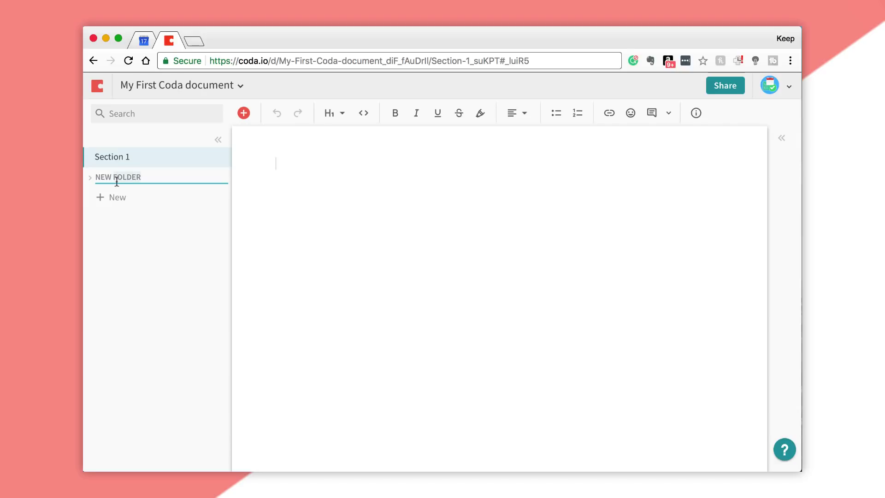
pyautogui.tripleClick(117, 179)
pyautogui.write('TOP SECRET DOCUMENTS')
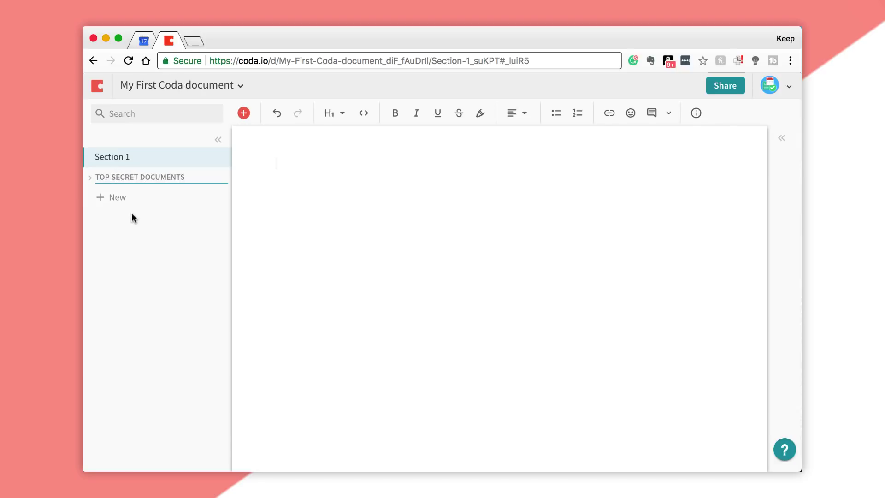
pyautogui.press('Return')
# Step: Add a new section inside the TOP SECRET DOCUMENTS folder and name it 'FBI Files'
pyautogui.click(118, 198)
pyautogui.click(126, 215)
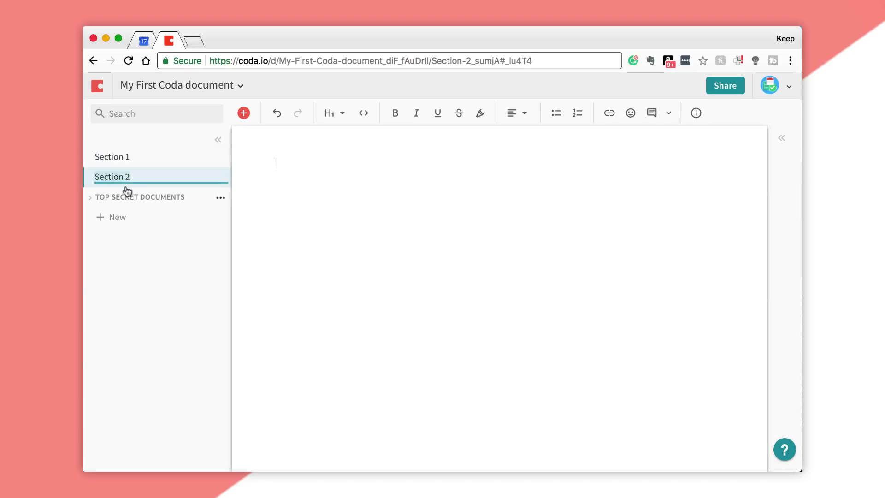
pyautogui.moveTo(121, 174); pyautogui.dragTo(127, 206)
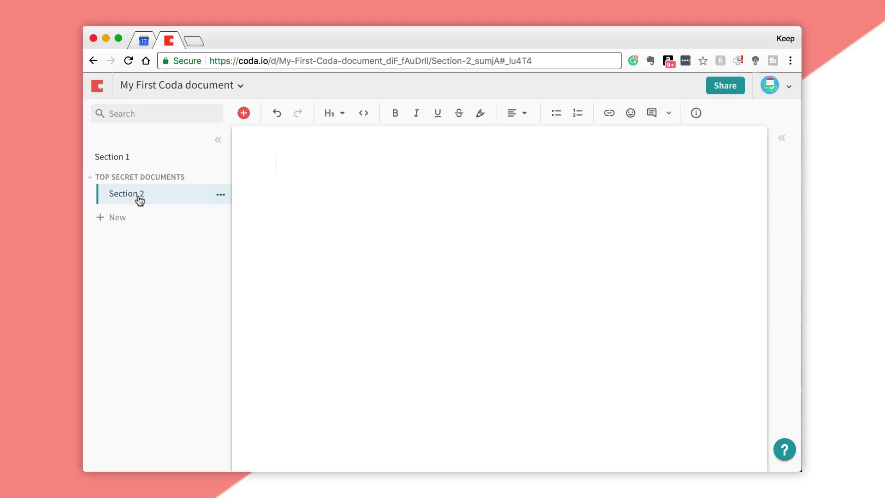
pyautogui.write('FBI Files')
pyautogui.press('Return')
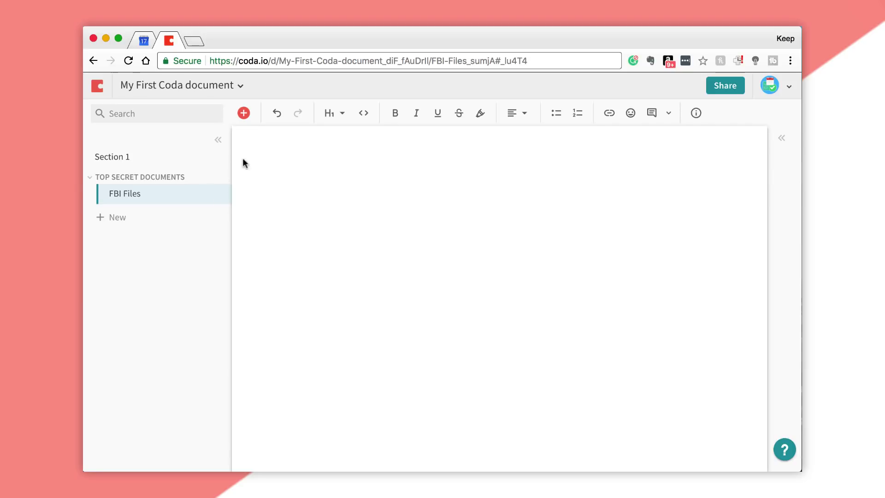
# Step: Rename Section 1 to 'Introduction' and write 'Hello everyone!' on it
pyautogui.click(158, 159)
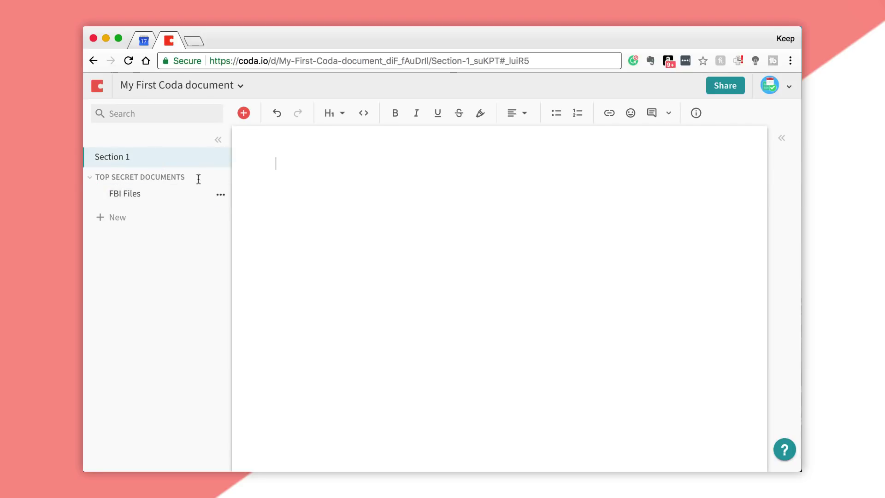
pyautogui.doubleClick(128, 162)
pyautogui.write('I')
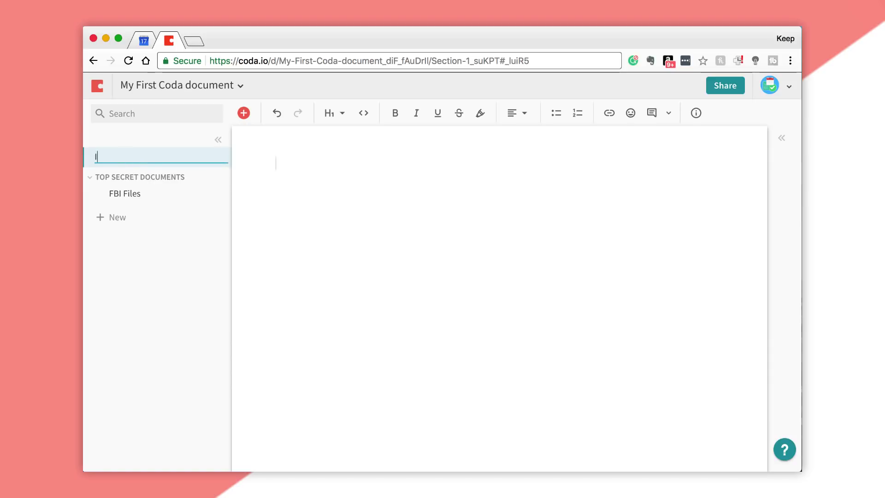
pyautogui.write('ntroduction')
pyautogui.click(250, 166)
pyautogui.write('Hello everyone!')
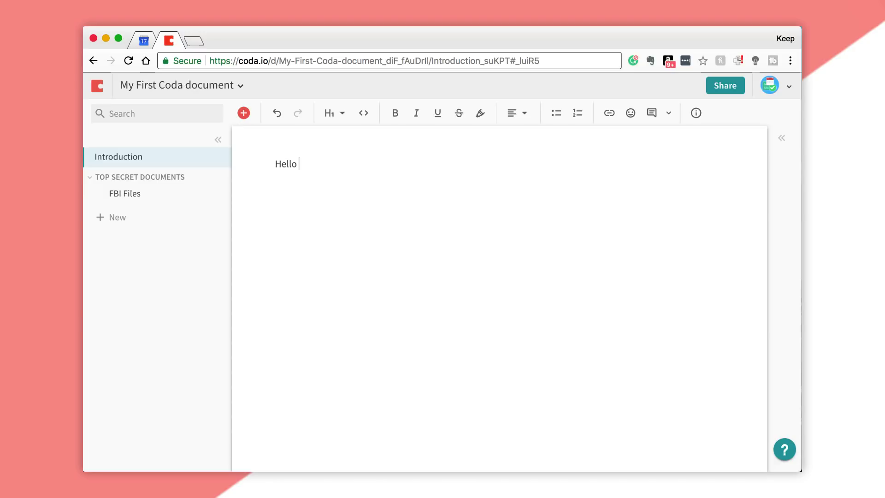
pyautogui.click(139, 199)
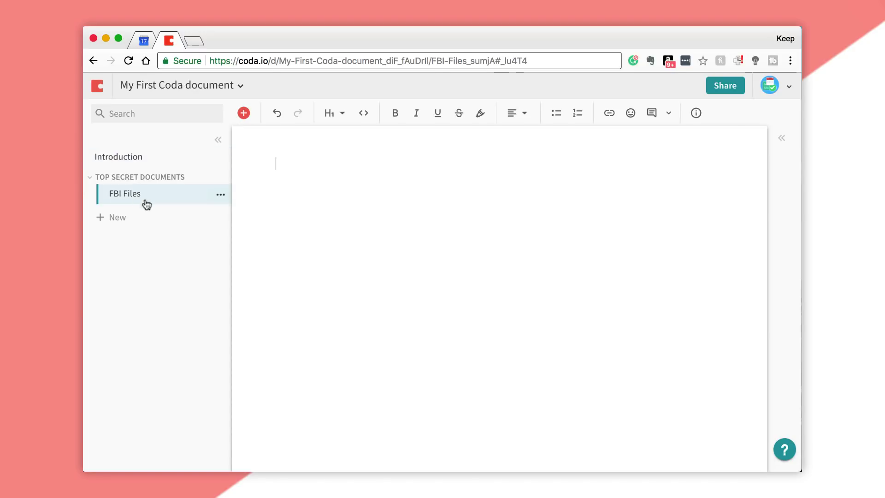
pyautogui.click(149, 166)
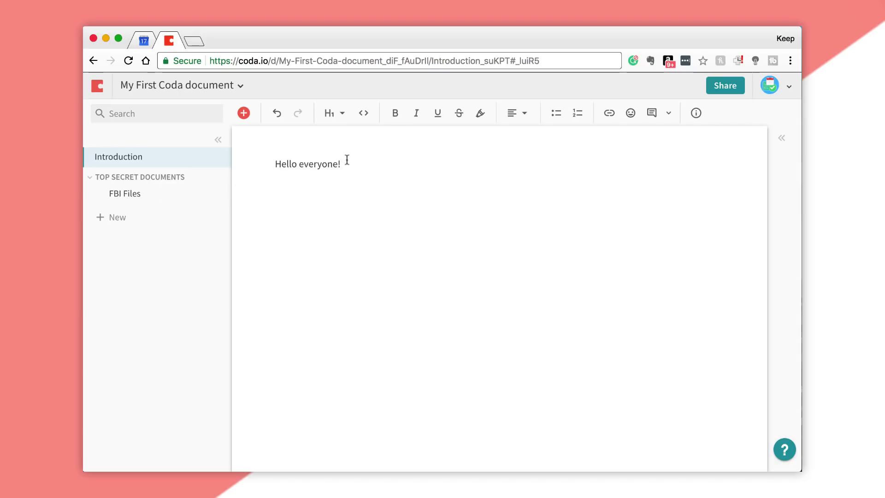
# Step: Make 'Hello everyone!' a large heading and highlight it
pyautogui.moveTo(347, 159); pyautogui.dragTo(277, 161)
pyautogui.click(338, 112)
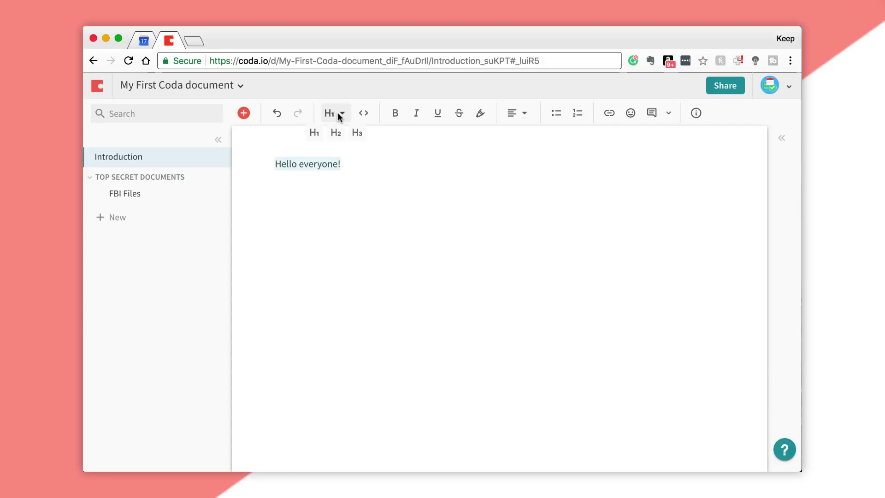
pyautogui.click(322, 134)
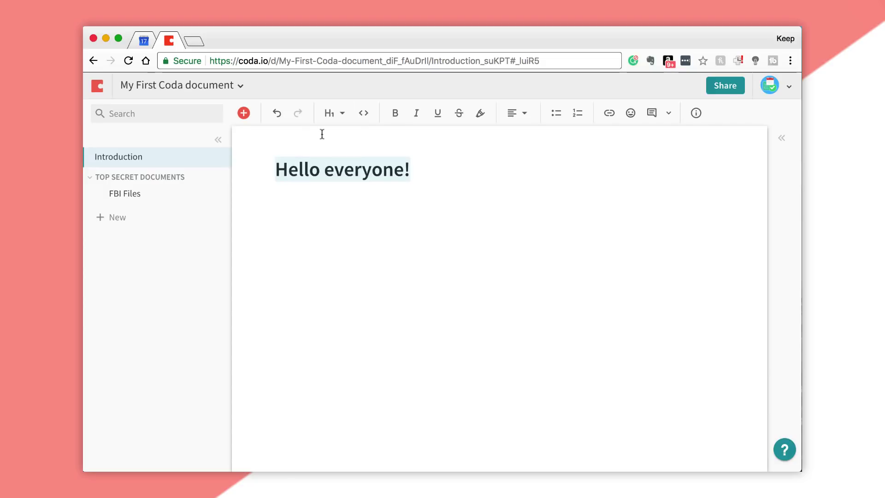
pyautogui.click(371, 193)
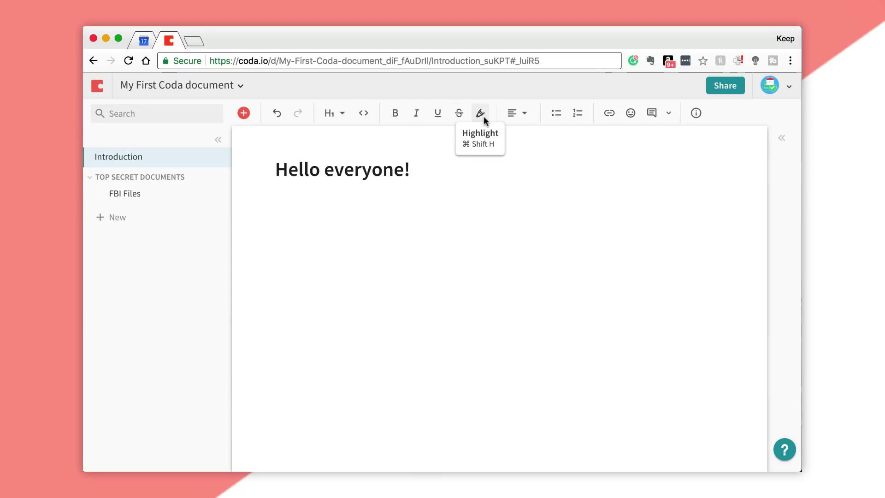
pyautogui.moveTo(419, 170); pyautogui.dragTo(267, 170)
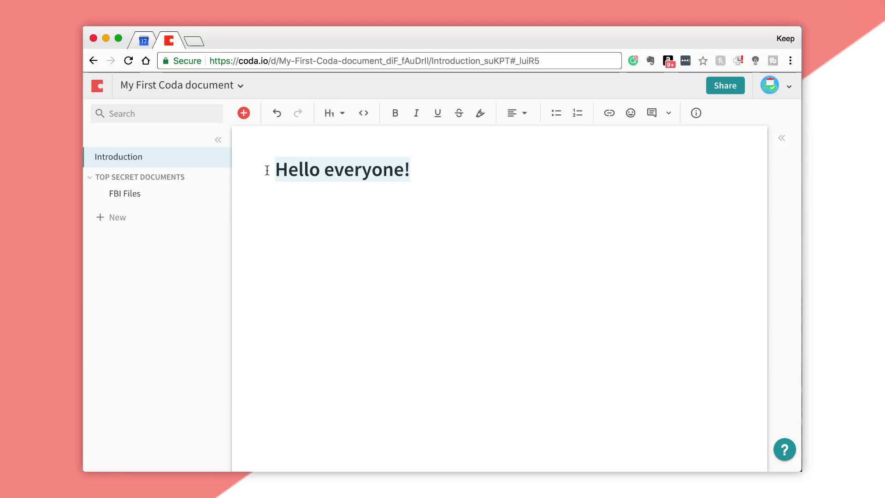
pyautogui.click(480, 113)
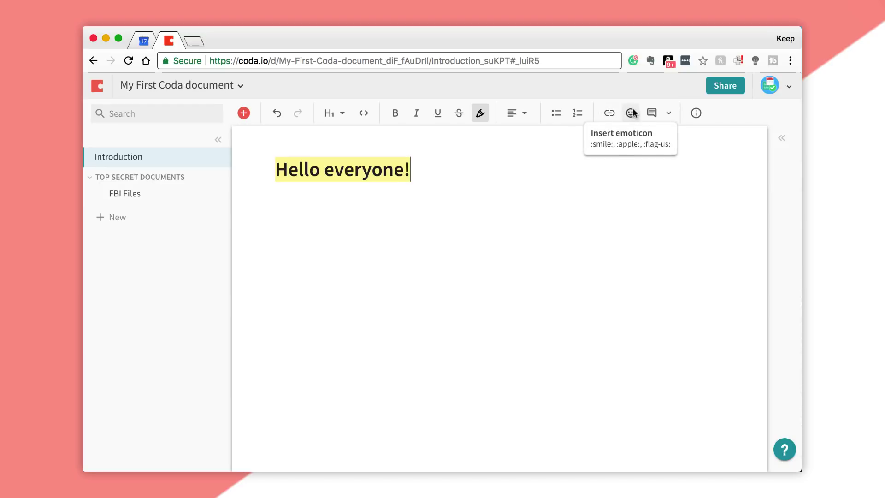
# Step: Check the comment options and document info panel, then add an empty line below the heading
pyautogui.click(667, 114)
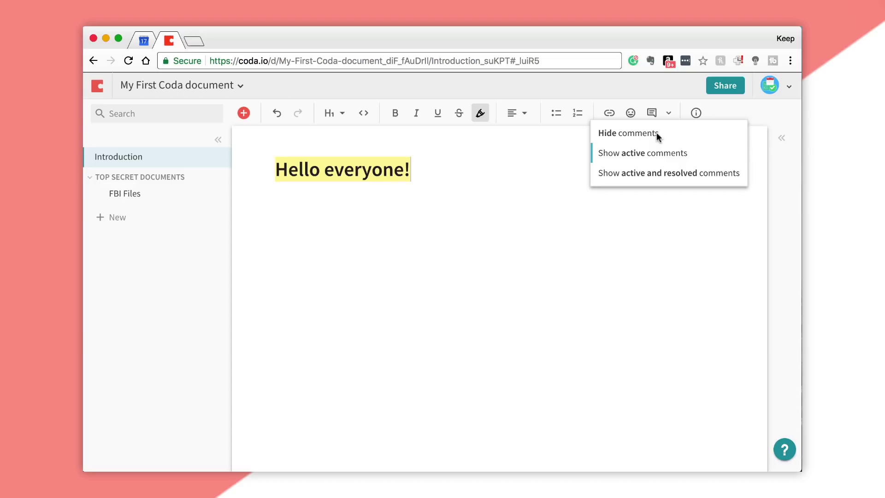
pyautogui.click(622, 227)
pyautogui.click(694, 113)
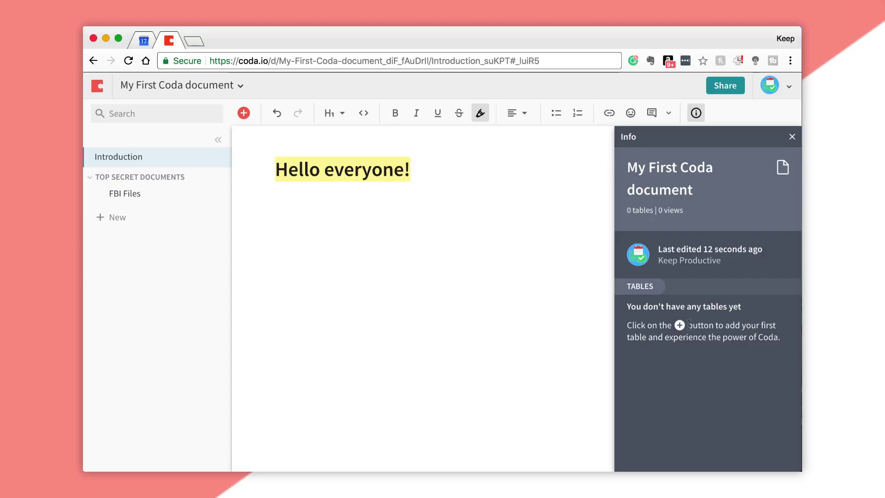
pyautogui.click(792, 136)
pyautogui.press('Return')
pyautogui.press('Return')
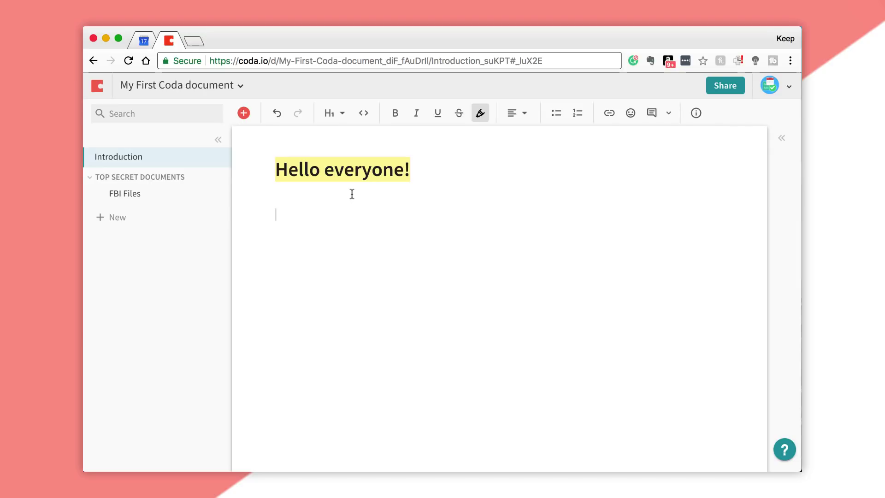
# Step: Insert a blank three-column Table 1 and preview its first row's detail view
pyautogui.click(243, 114)
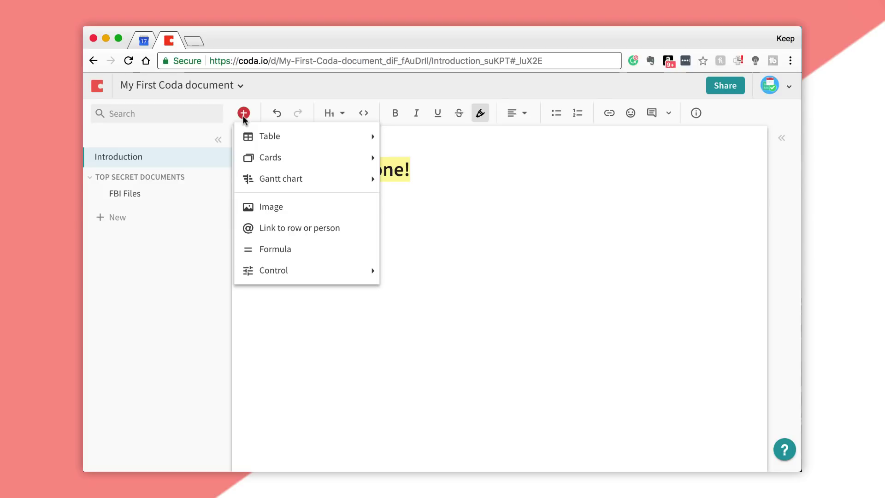
pyautogui.moveTo(253, 133)
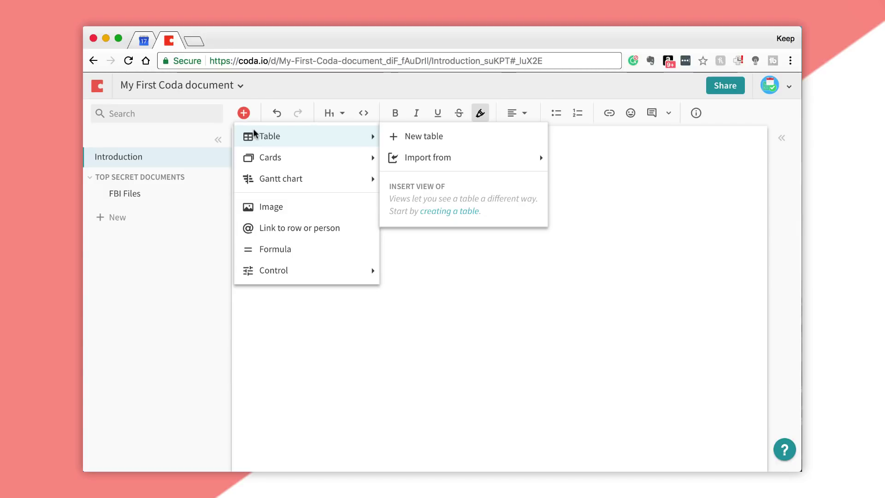
pyautogui.click(416, 135)
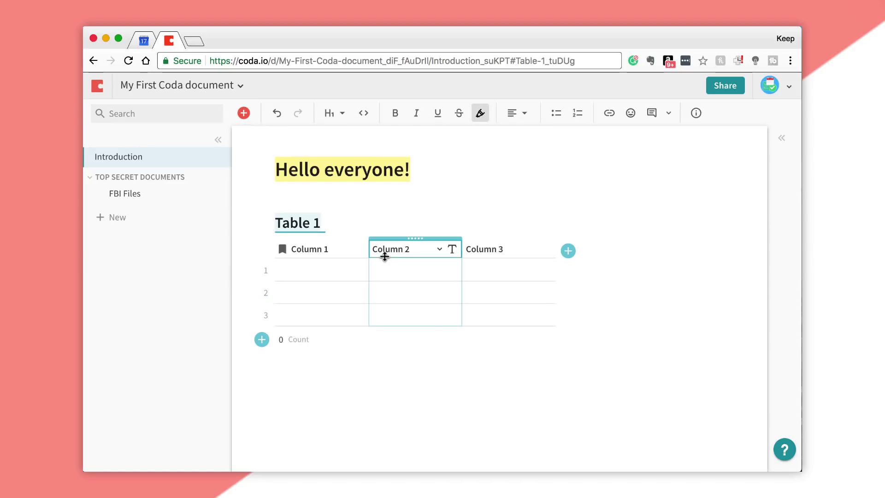
pyautogui.click(307, 272)
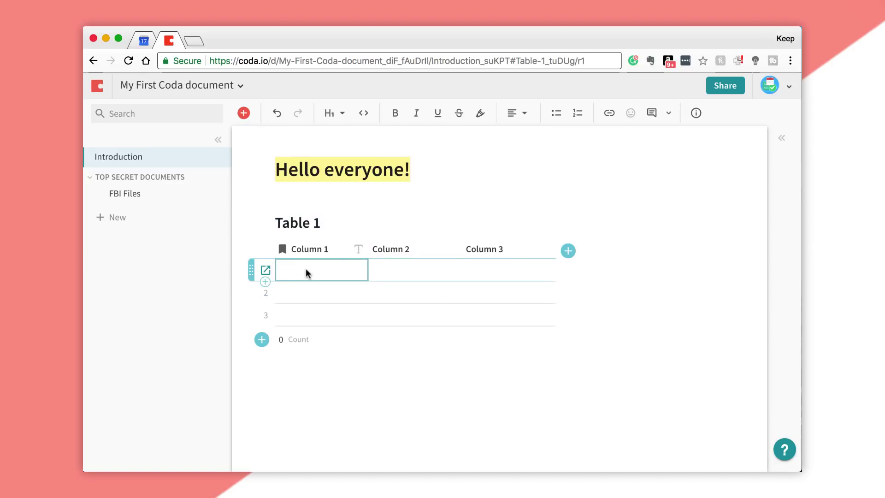
pyautogui.click(266, 270)
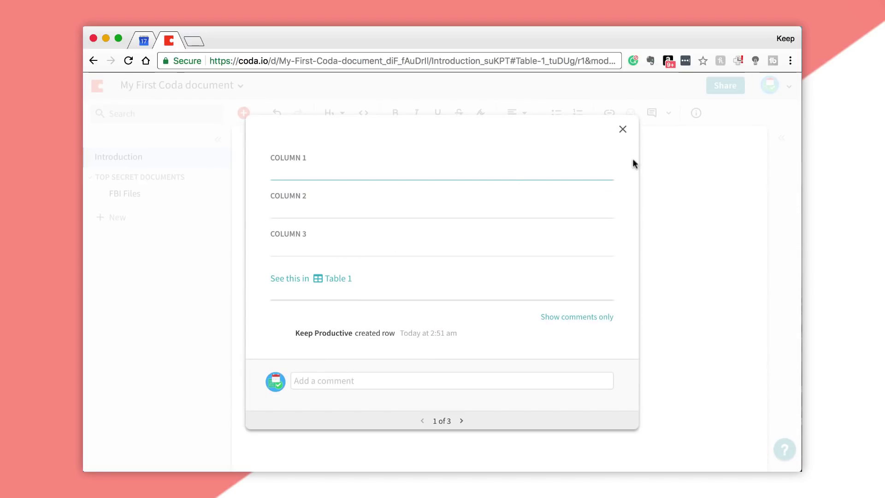
pyautogui.click(623, 129)
pyautogui.click(304, 249)
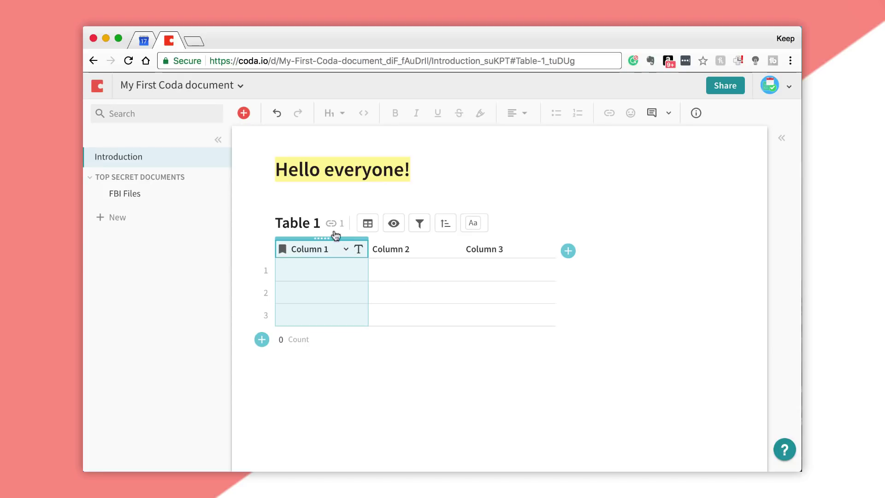
# Step: Rename the table to 'Proof of Aliens'
pyautogui.click(303, 220)
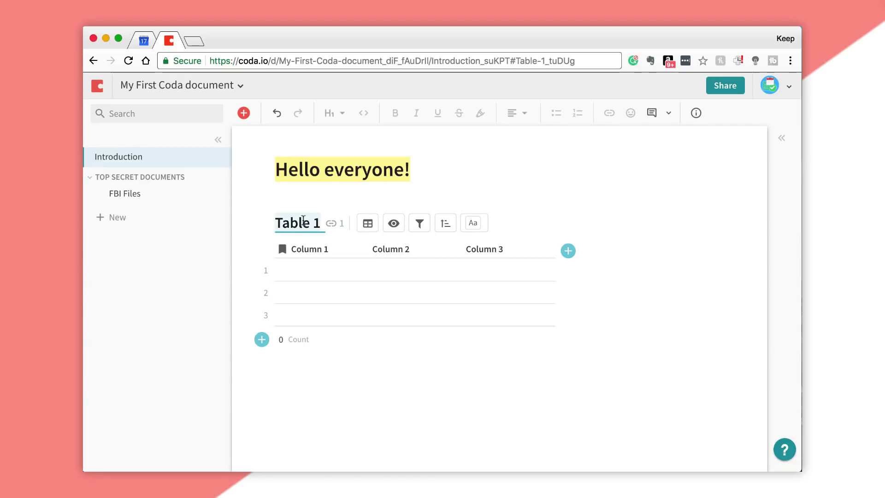
pyautogui.write('Prood')
pyautogui.press('BackSpace')
pyautogui.write('f')
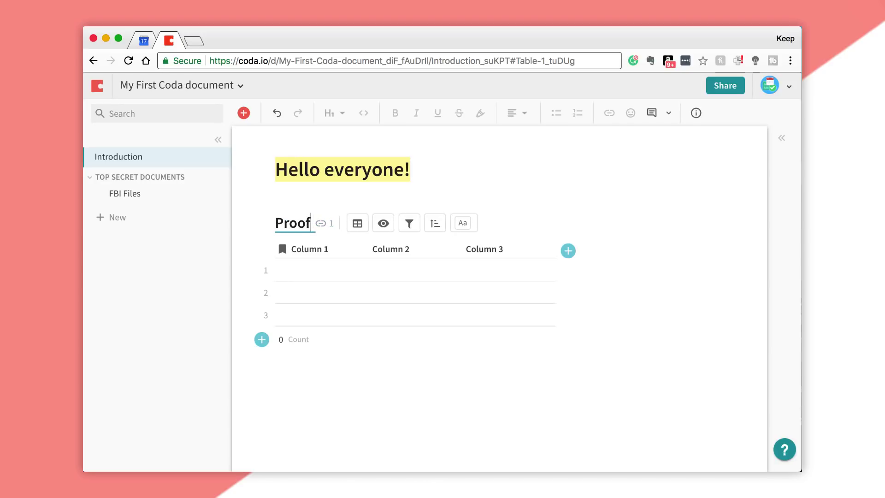
pyautogui.write(' of Alie')
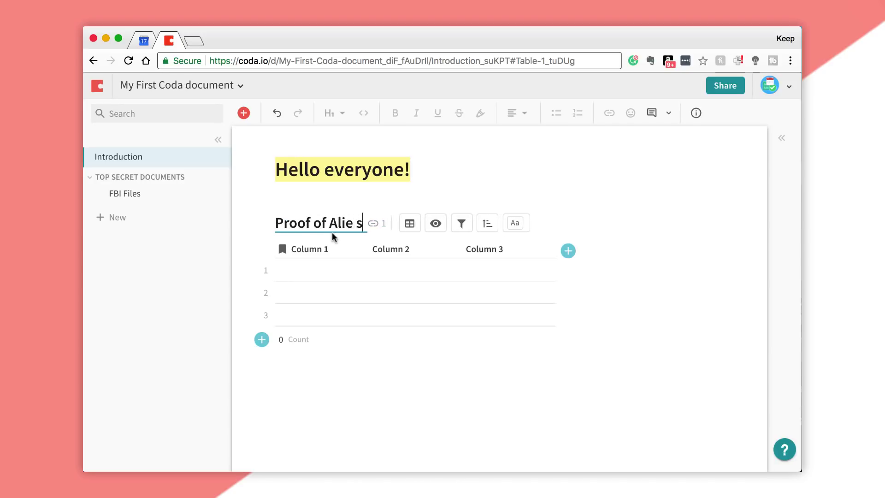
pyautogui.write('ns')
# Step: Look at the Count footer options and the Column 1 menu without changing anything
pyautogui.click(322, 339)
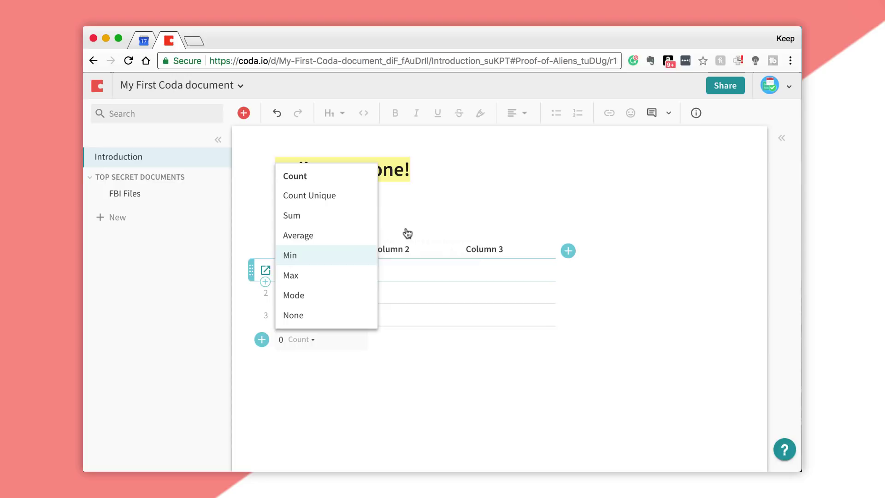
pyautogui.click(355, 272)
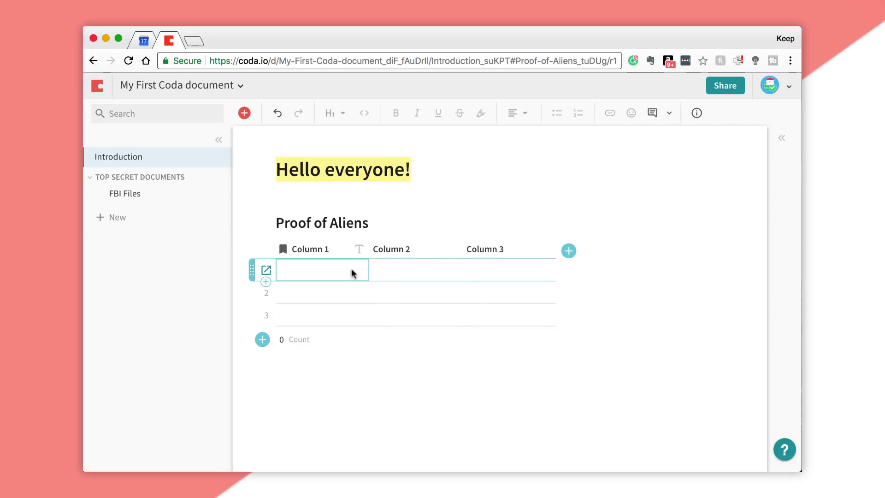
pyautogui.click(300, 249)
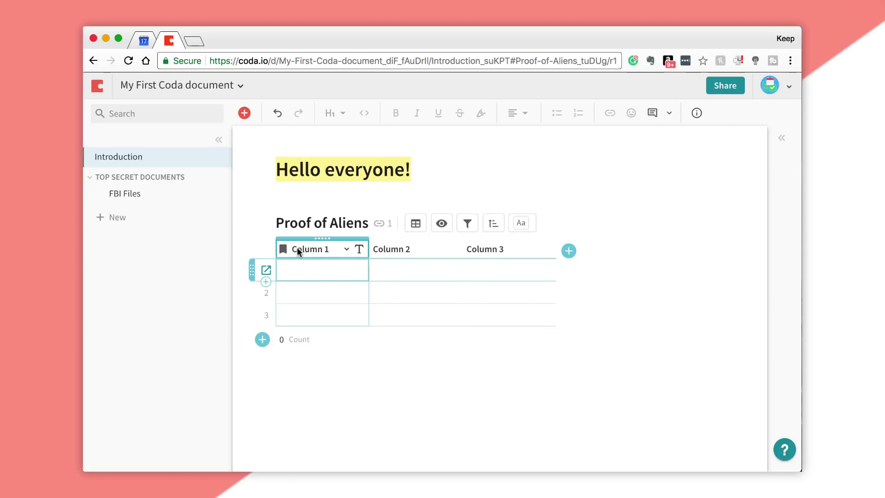
pyautogui.click(346, 249)
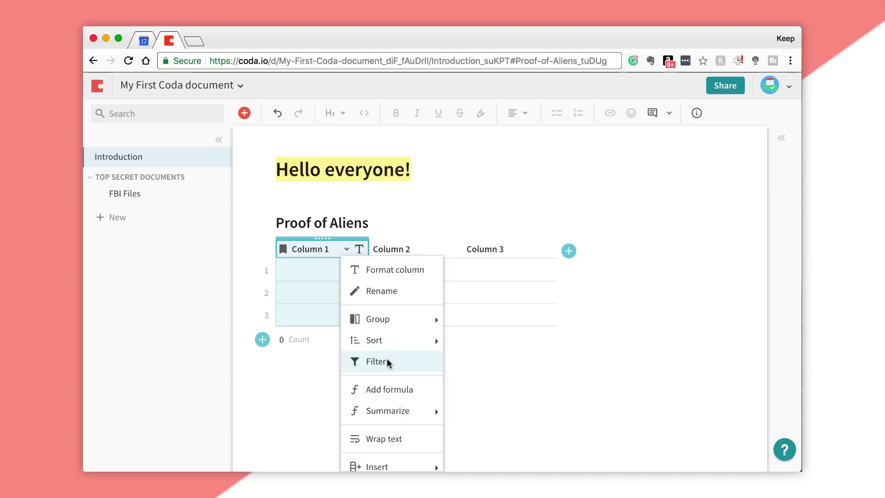
pyautogui.click(304, 371)
pyautogui.moveTo(415, 245)
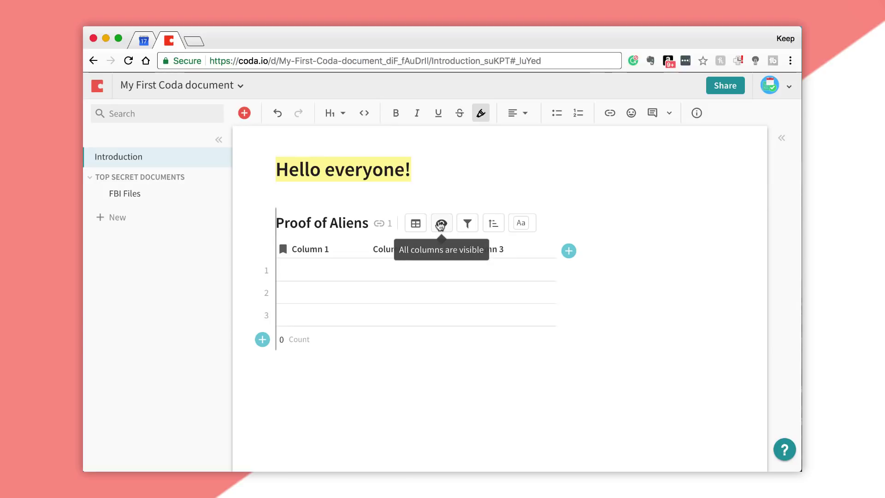
# Step: Show the Proof of Aliens table as cards and move the right-hand card first
pyautogui.click(416, 224)
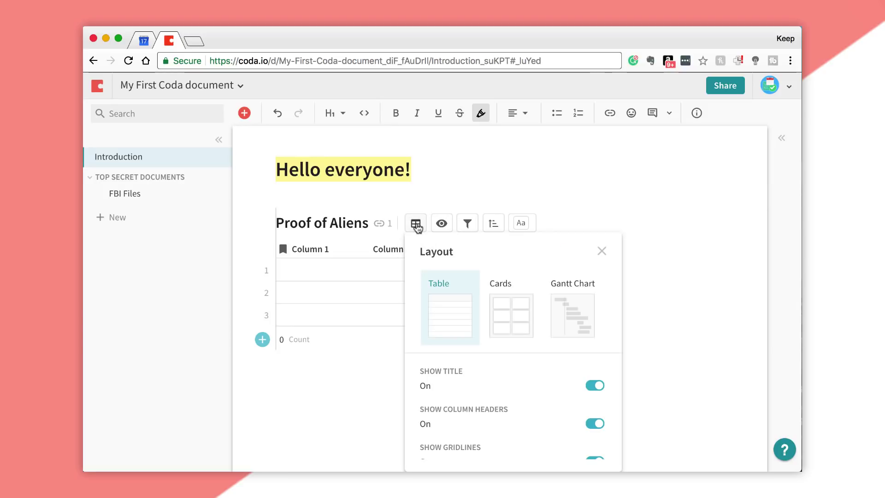
pyautogui.click(516, 302)
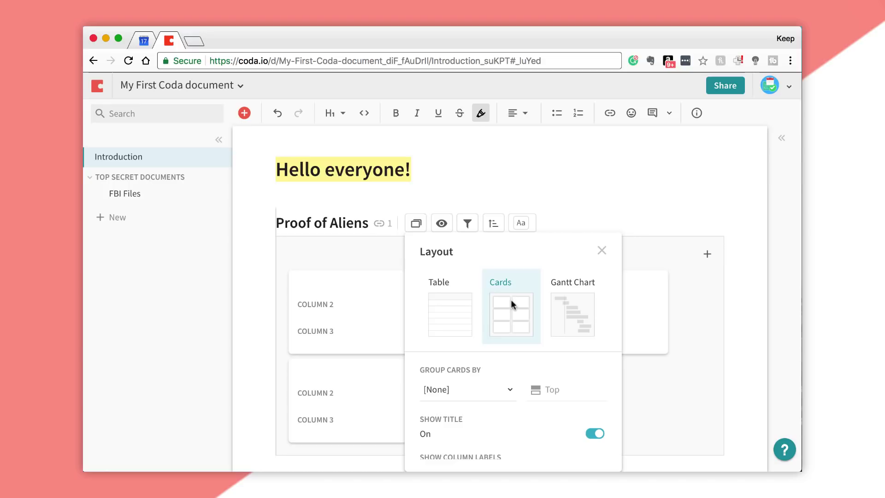
pyautogui.click(586, 196)
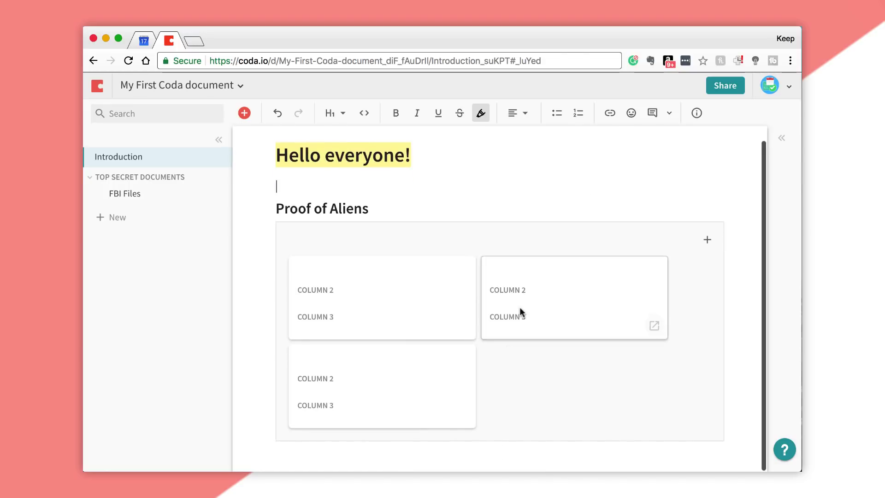
pyautogui.moveTo(519, 309); pyautogui.dragTo(350, 306)
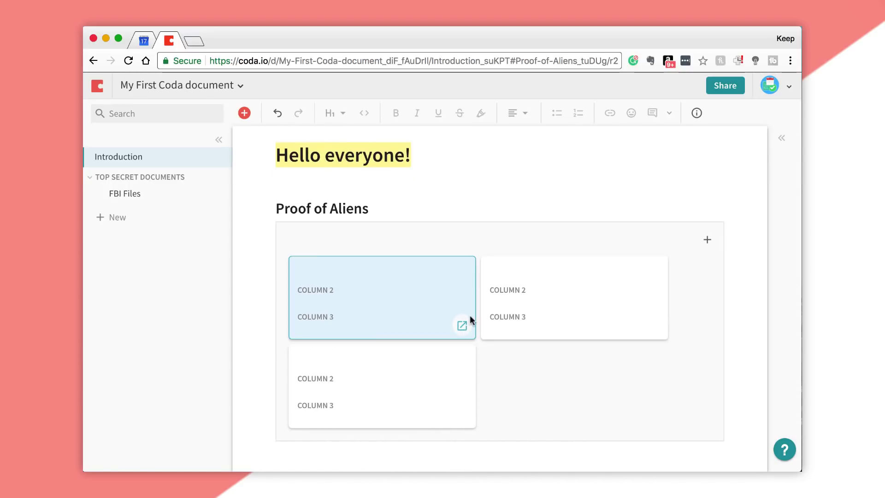
pyautogui.scroll(1, 394, 237)
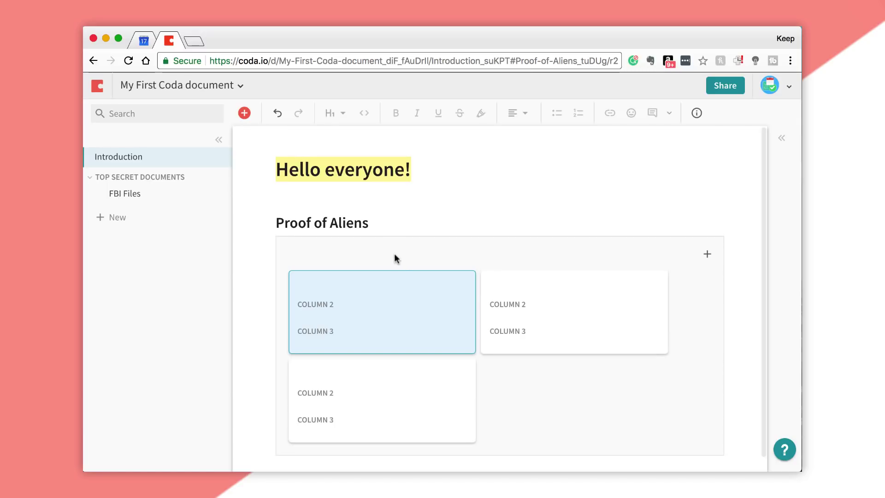
pyautogui.click(392, 252)
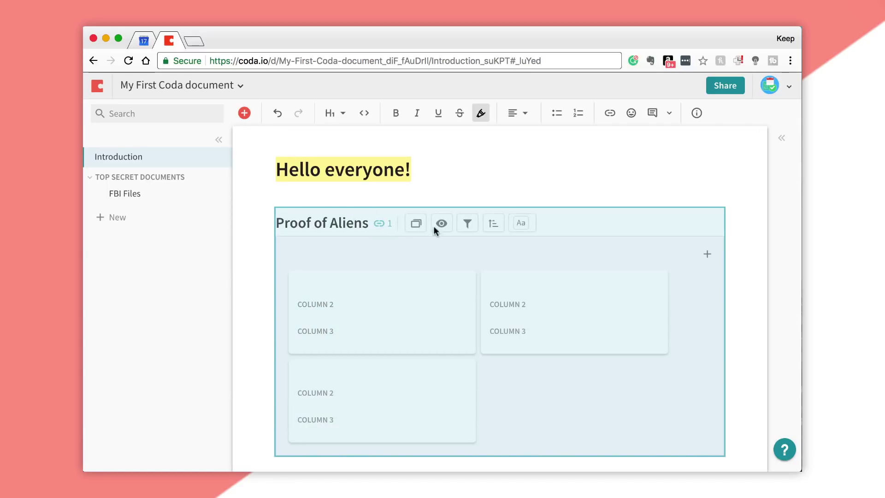
# Step: Try the Gantt chart layout's date options, then switch the table back to Table layout
pyautogui.click(415, 223)
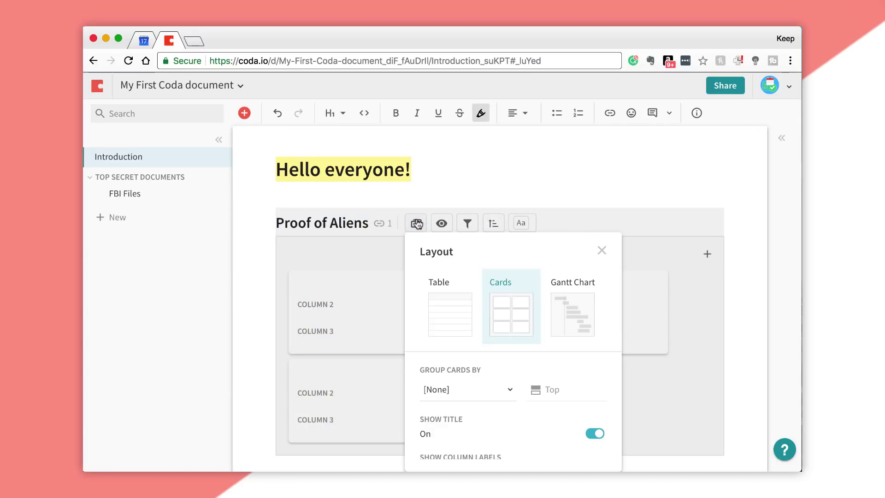
pyautogui.click(564, 297)
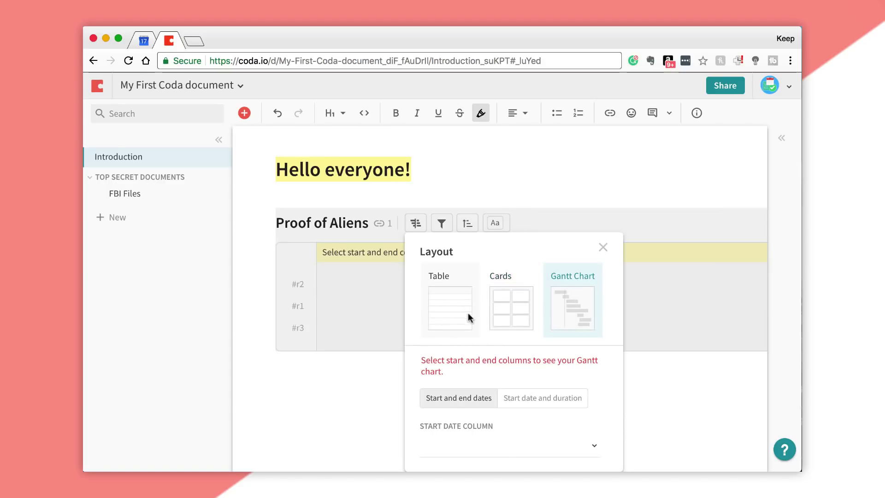
pyautogui.click(518, 397)
pyautogui.click(486, 397)
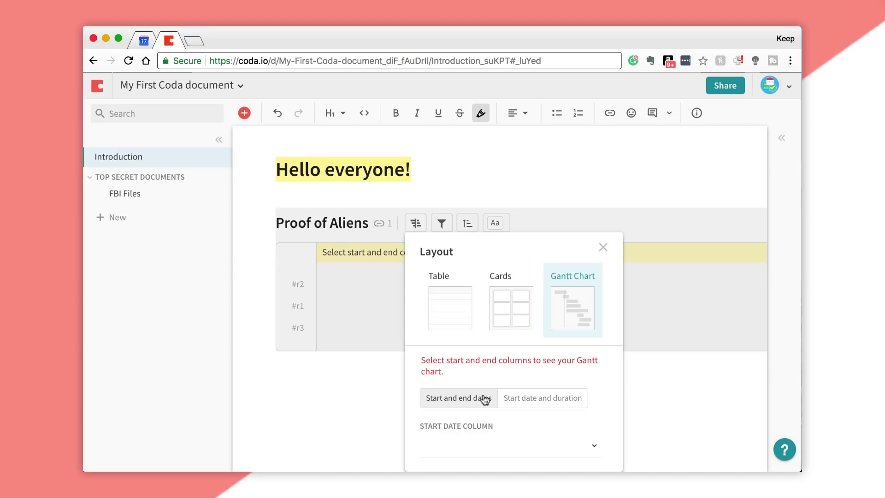
pyautogui.click(457, 312)
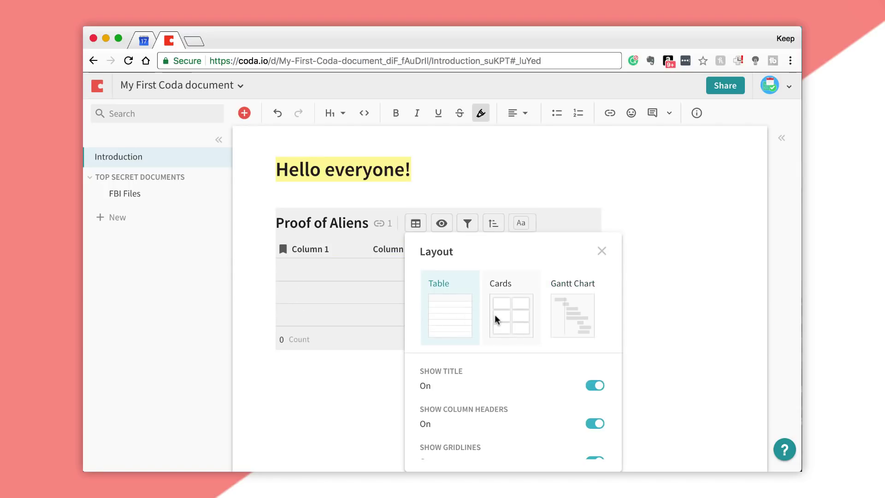
pyautogui.click(361, 385)
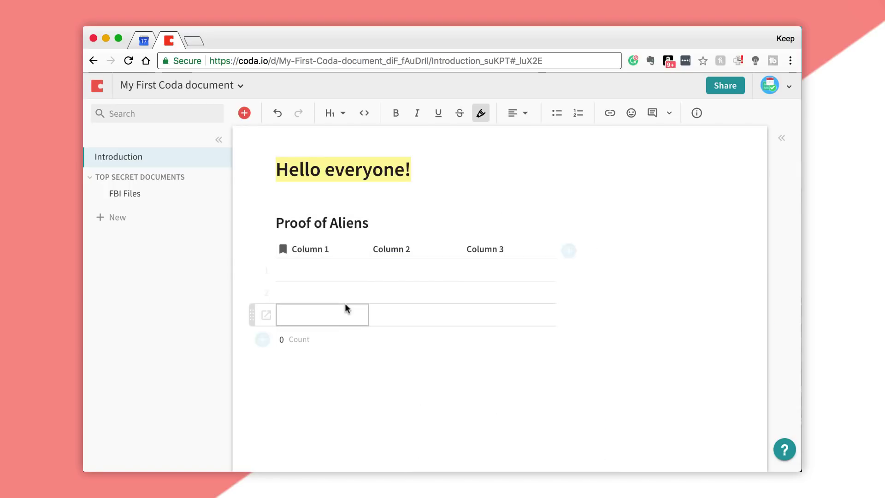
pyautogui.click(420, 224)
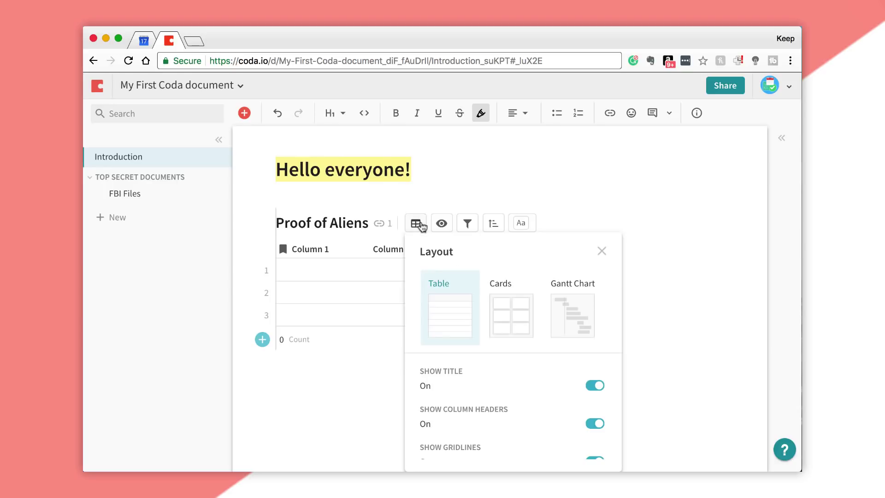
# Step: Browse the insert menu's Table, Cards, Gantt chart and Image entries, then reveal the Control submenu
pyautogui.click(244, 113)
pyautogui.moveTo(262, 137)
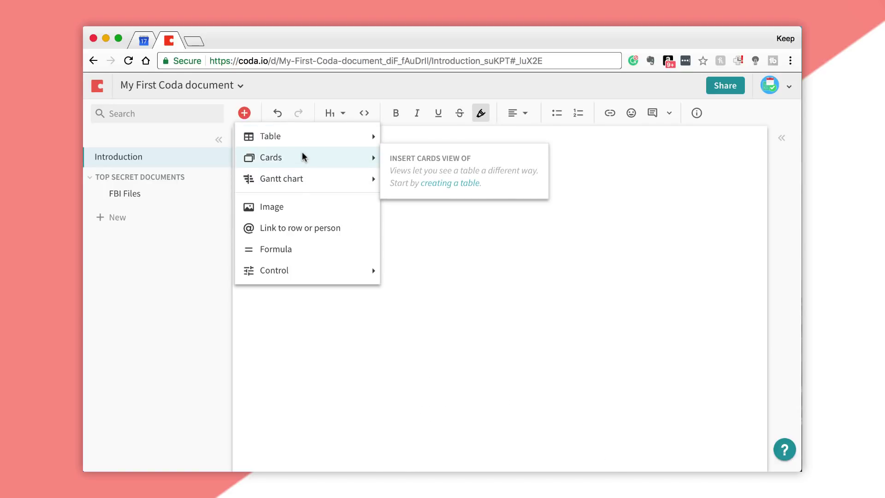
pyautogui.moveTo(309, 175)
pyautogui.moveTo(316, 137)
pyautogui.moveTo(438, 159)
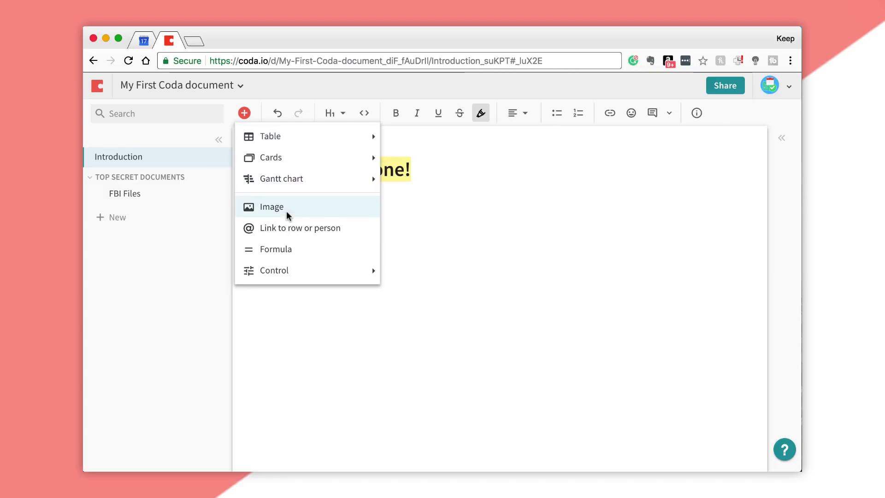
pyautogui.moveTo(286, 156)
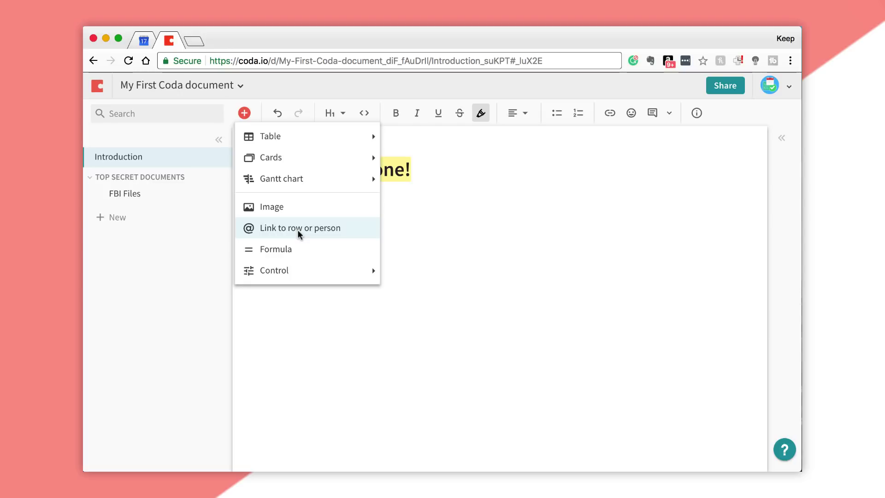
pyautogui.moveTo(289, 273)
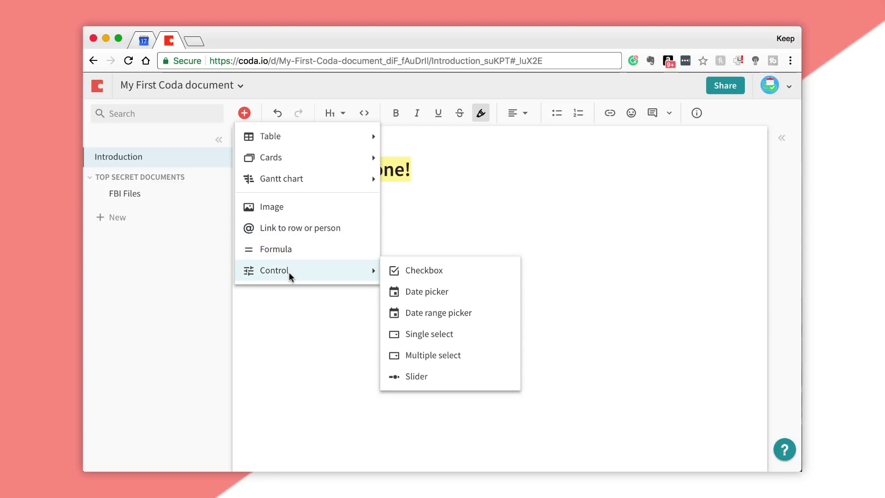
# Step: Insert a slider control, set it to 48, then delete it
pyautogui.click(423, 377)
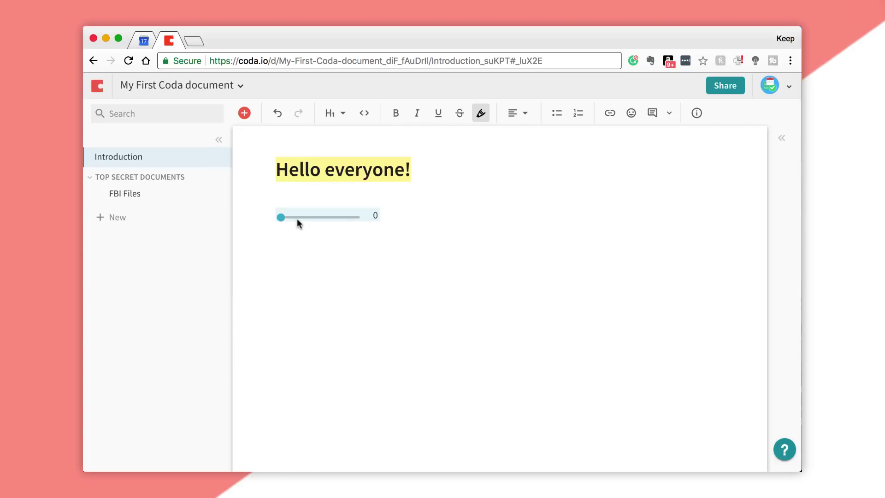
pyautogui.moveTo(289, 219); pyautogui.dragTo(318, 219)
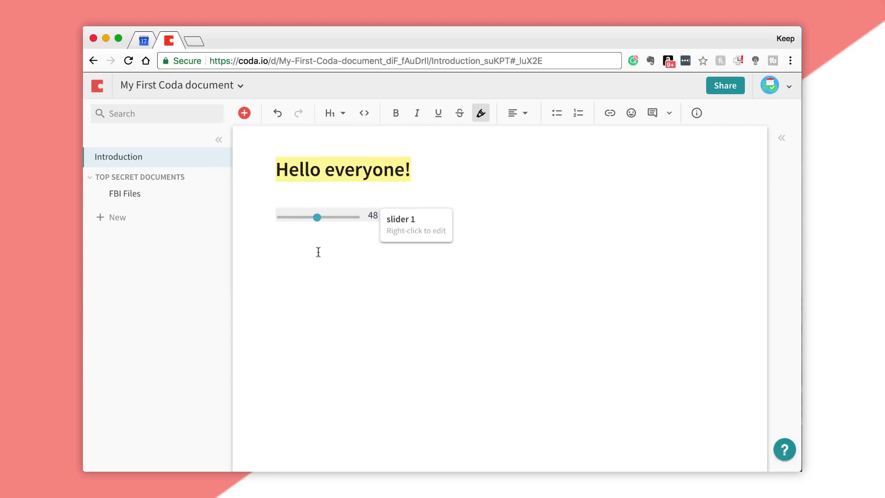
pyautogui.click(244, 112)
pyautogui.moveTo(291, 270)
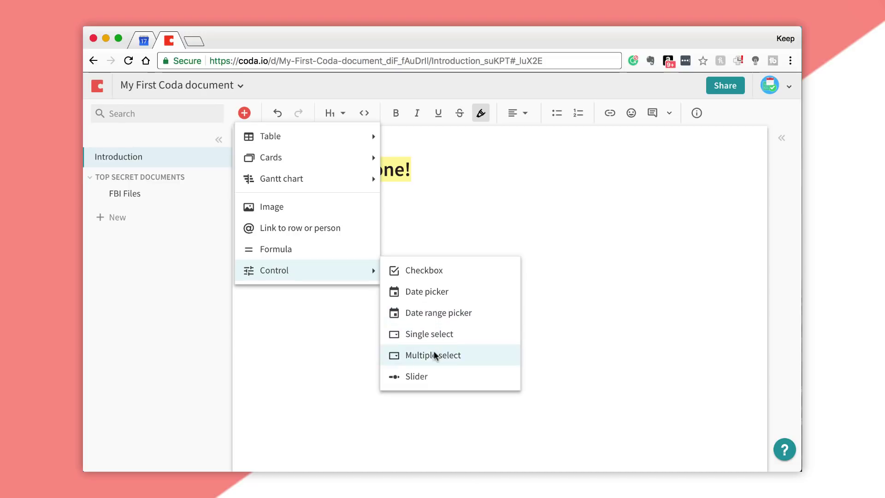
pyautogui.click(362, 322)
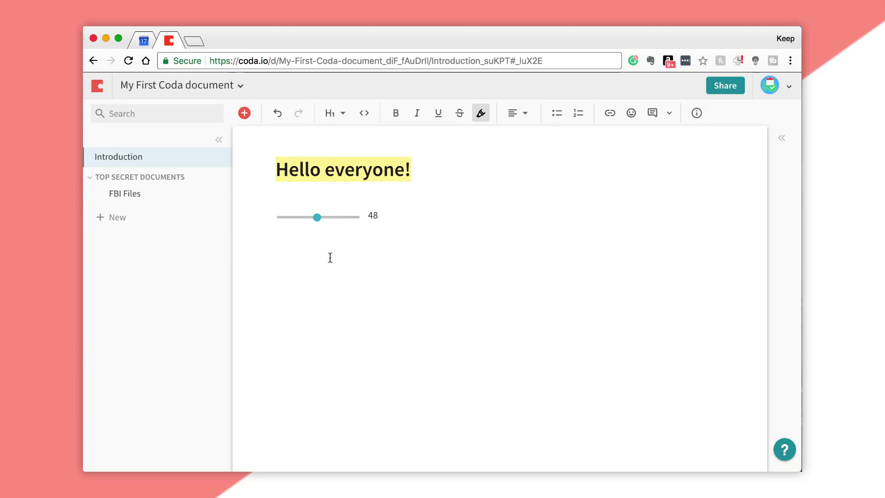
pyautogui.press('BackSpace')
pyautogui.press('BackSpace')
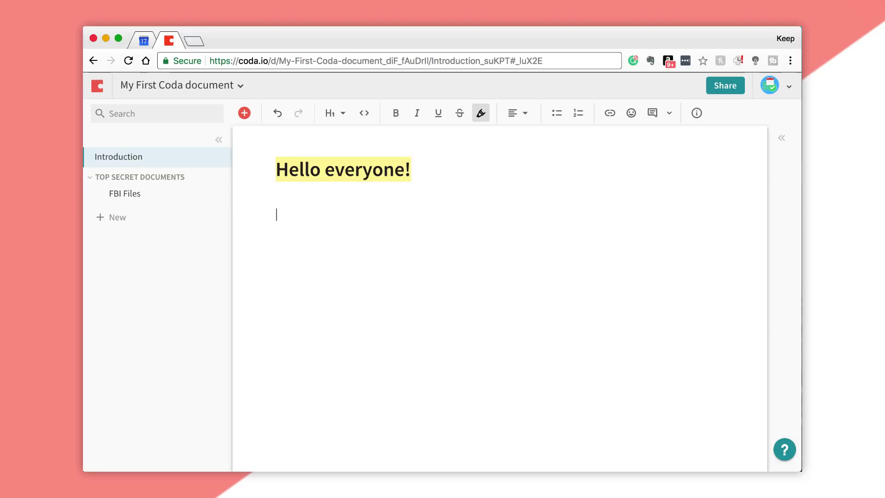
# Step: Write 'Hello it's me!' on the FBI Files page
pyautogui.click(181, 117)
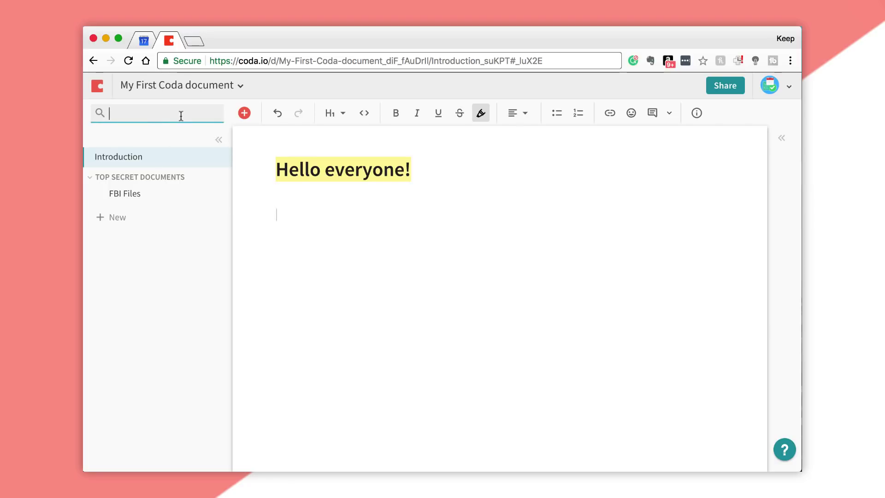
pyautogui.click(138, 195)
pyautogui.write('Hell')
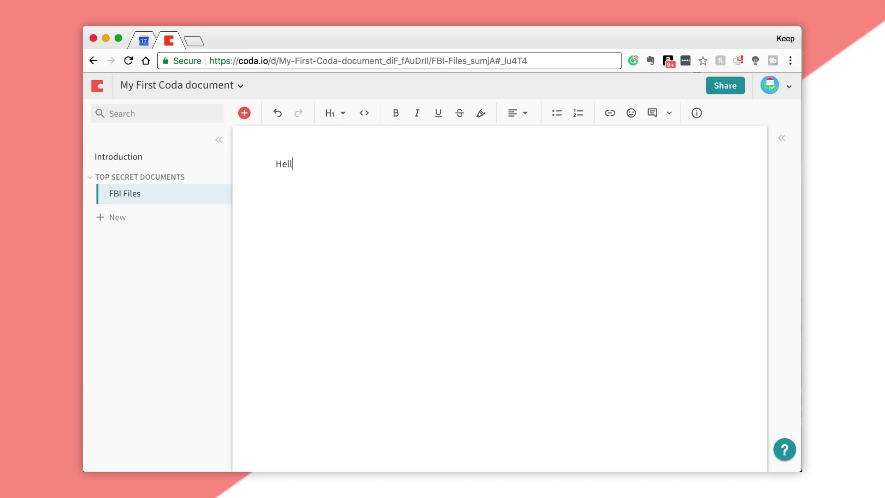
pyautogui.write("o it's me!")
# Step: Search the doc for 'me' to find that line, then go back to Introduction
pyautogui.click(164, 111)
pyautogui.write('me')
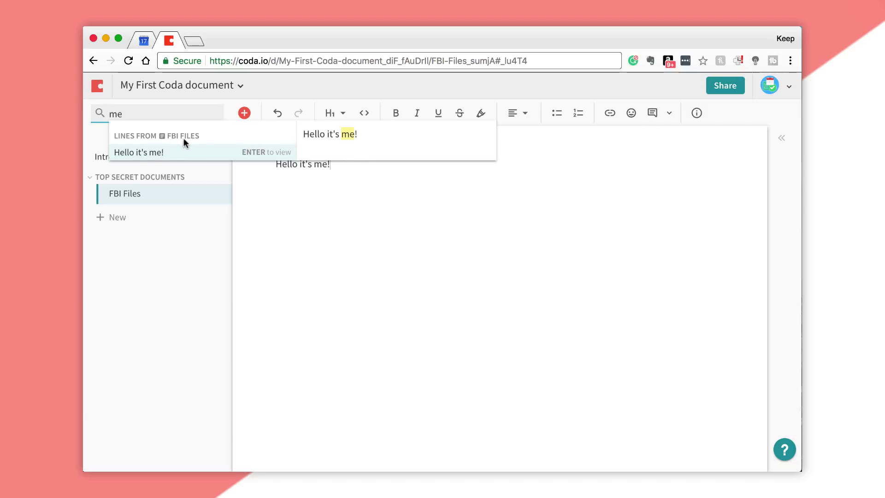
pyautogui.click(190, 204)
pyautogui.click(144, 167)
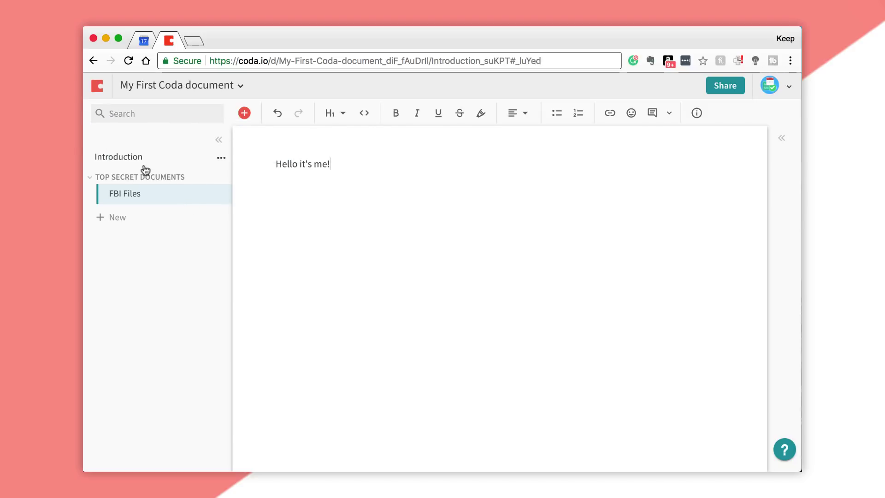
# Step: Scroll through the Welcome to Coda doc's building blocks down to its tips list
pyautogui.click(244, 114)
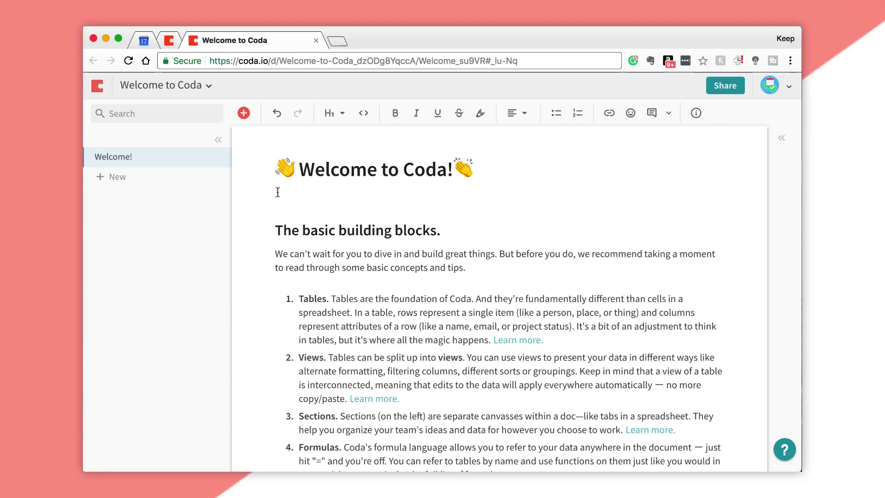
pyautogui.scroll(-3, 373, 282)
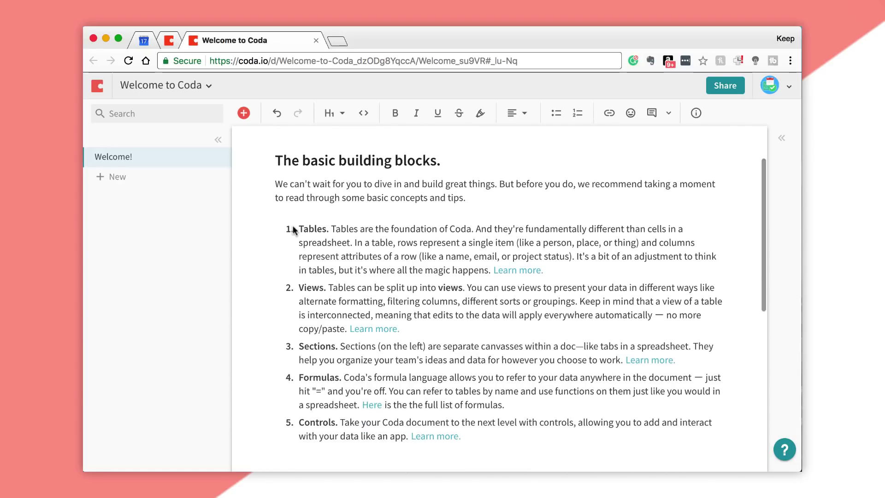
pyautogui.scroll(-5, 349, 254)
pyautogui.scroll(-8, 348, 251)
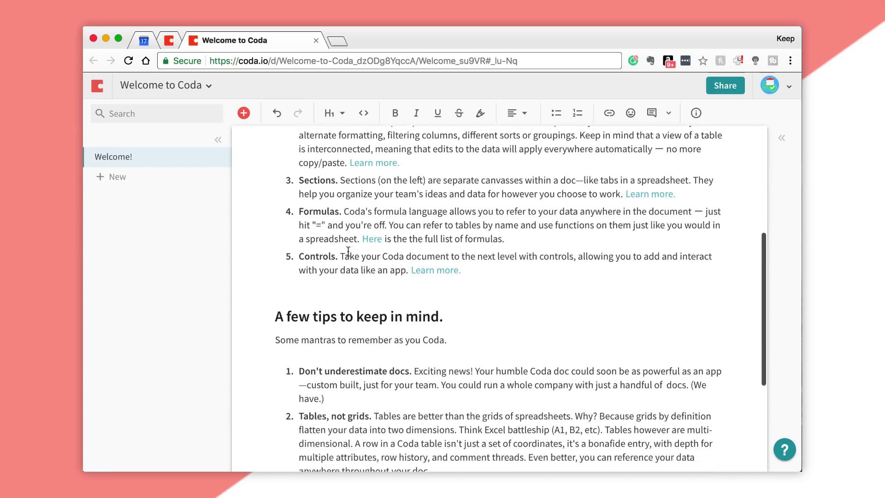
pyautogui.scroll(15, 348, 251)
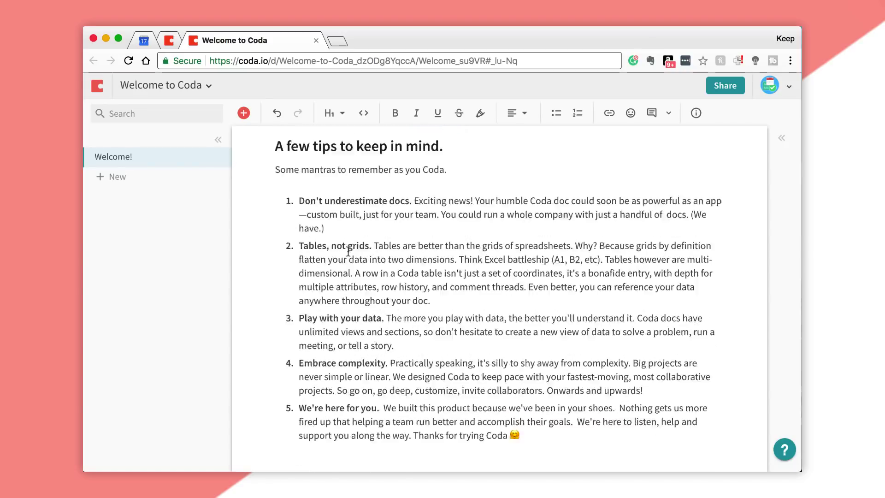
pyautogui.scroll(-15, 303, 196)
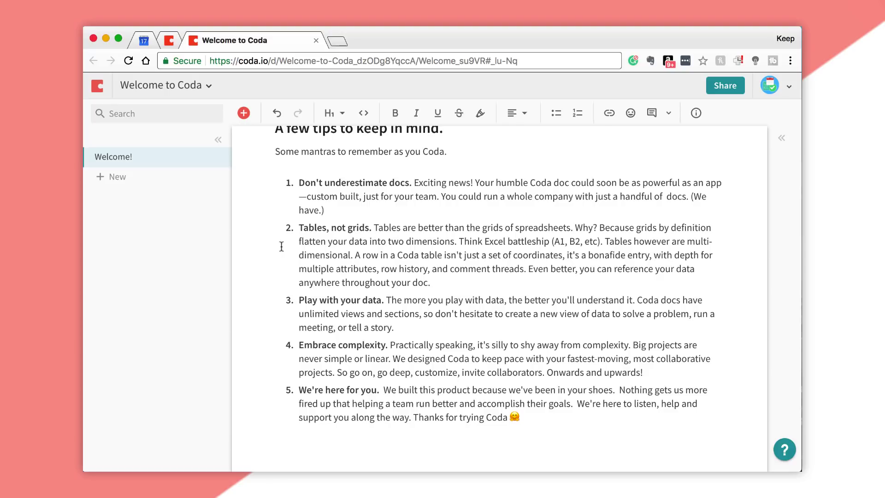
# Step: Go from the All docs list to the template gallery
pyautogui.click(99, 90)
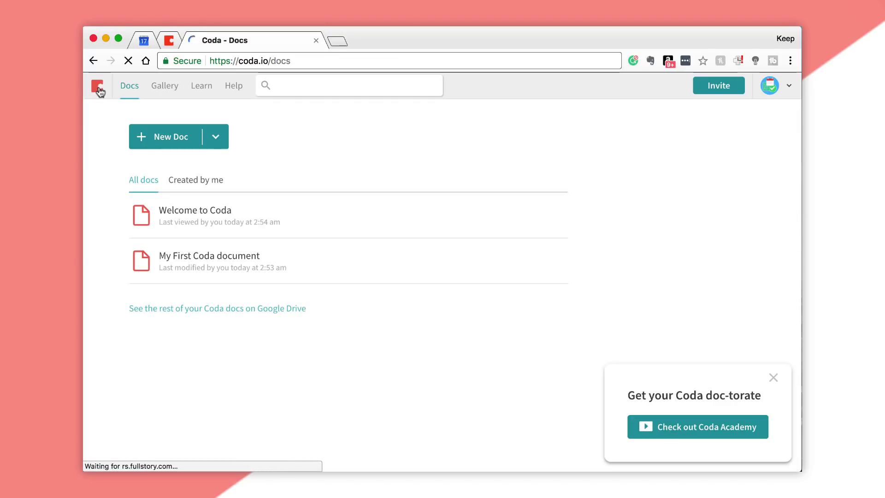
pyautogui.click(215, 137)
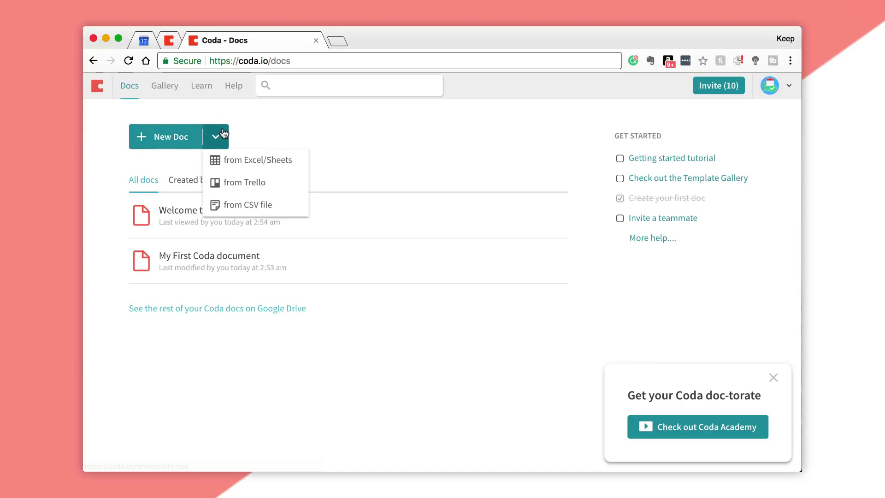
pyautogui.click(164, 90)
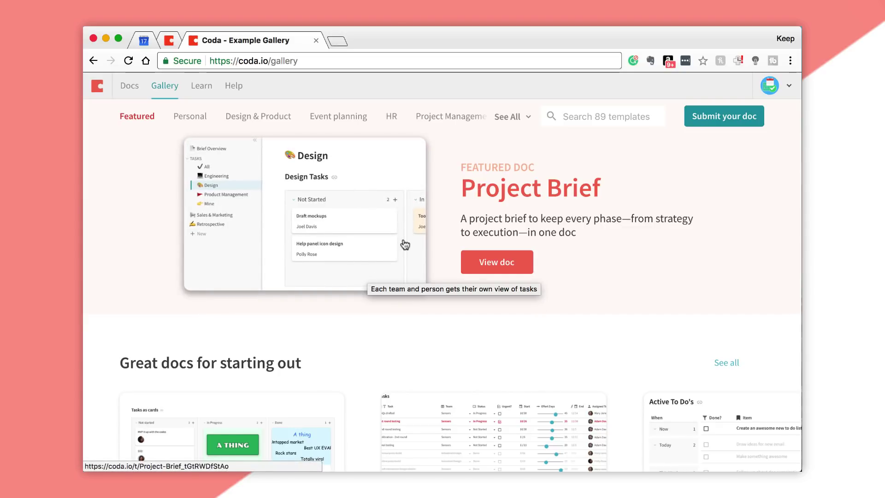
# Step: Browse the gallery's card rows and open the Product Launch Hub template's detail page
pyautogui.scroll(-5, 341, 309)
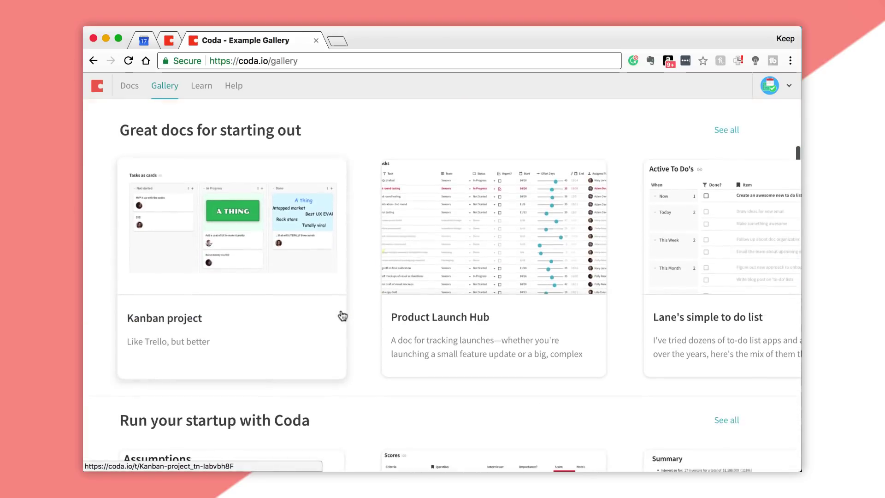
pyautogui.scroll(-1, 323, 287)
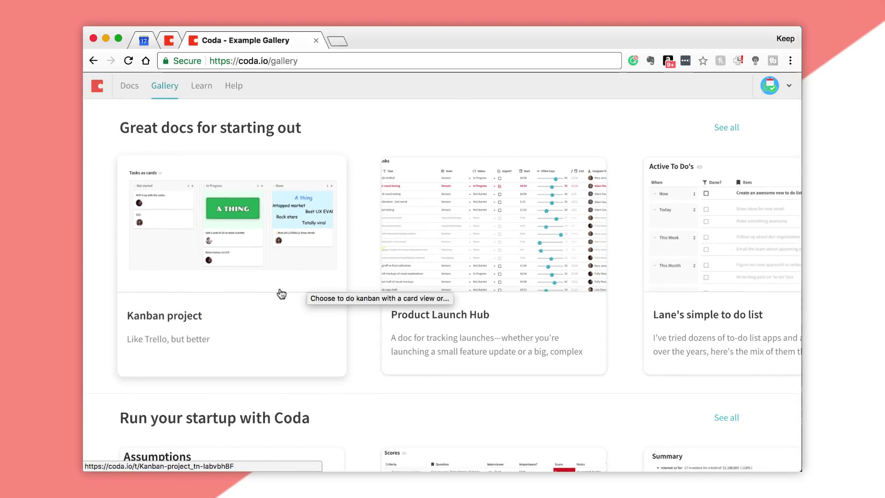
pyautogui.hscroll(4, 416, 284)
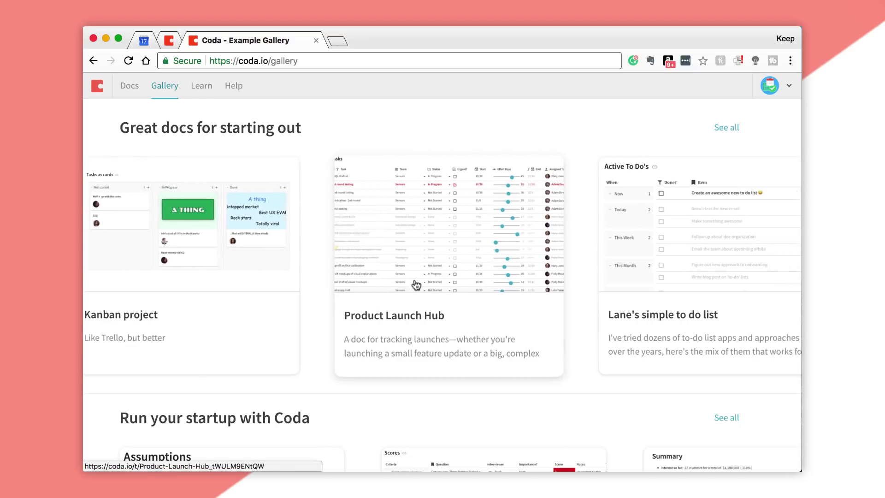
pyautogui.hscroll(5, 430, 281)
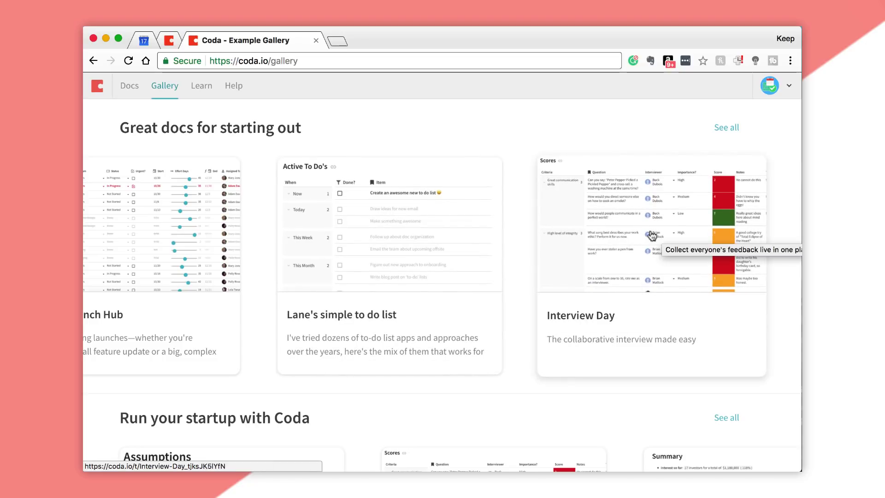
pyautogui.scroll(-7, 607, 231)
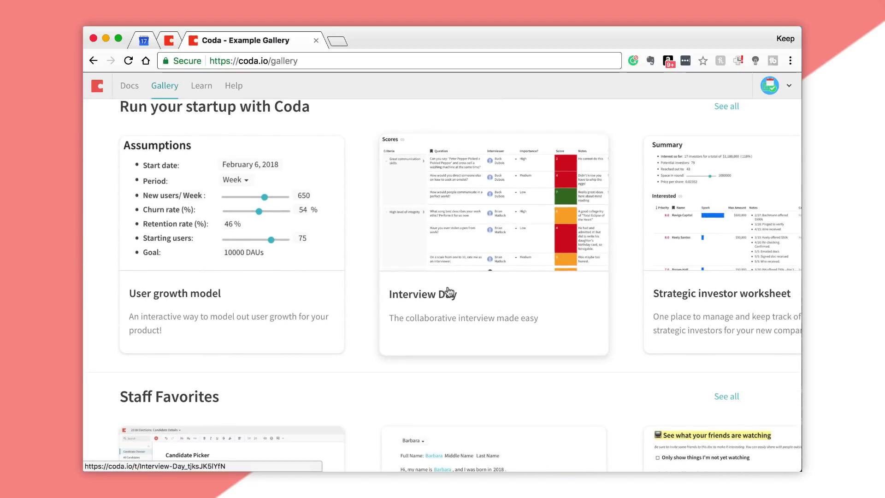
pyautogui.scroll(-1, 433, 301)
pyautogui.scroll(-3, 433, 300)
pyautogui.scroll(-2, 431, 299)
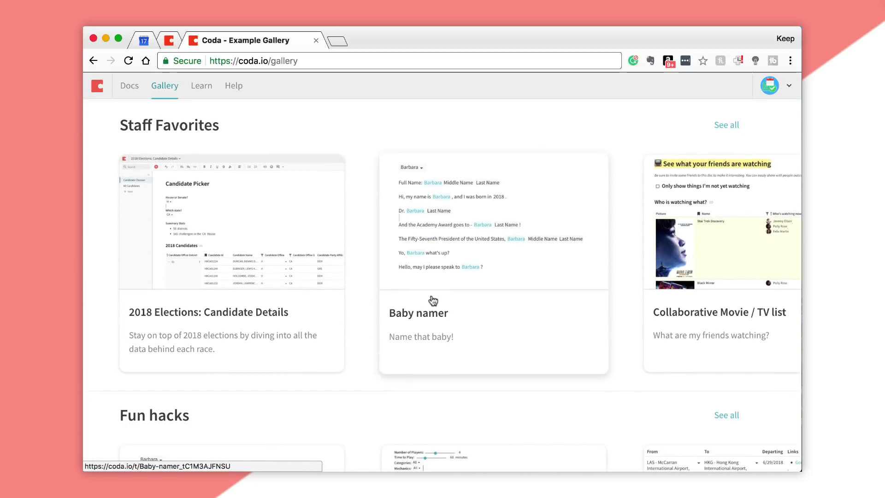
pyautogui.hscroll(15, 422, 286)
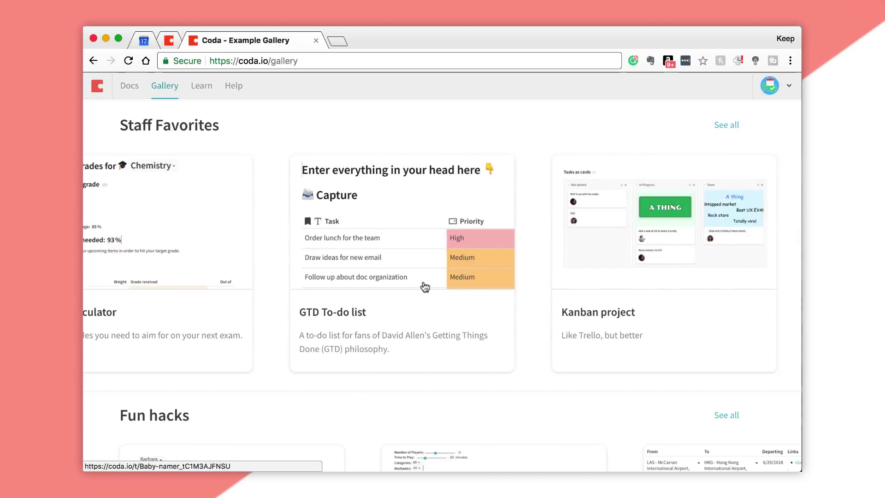
pyautogui.hscroll(-10, 424, 287)
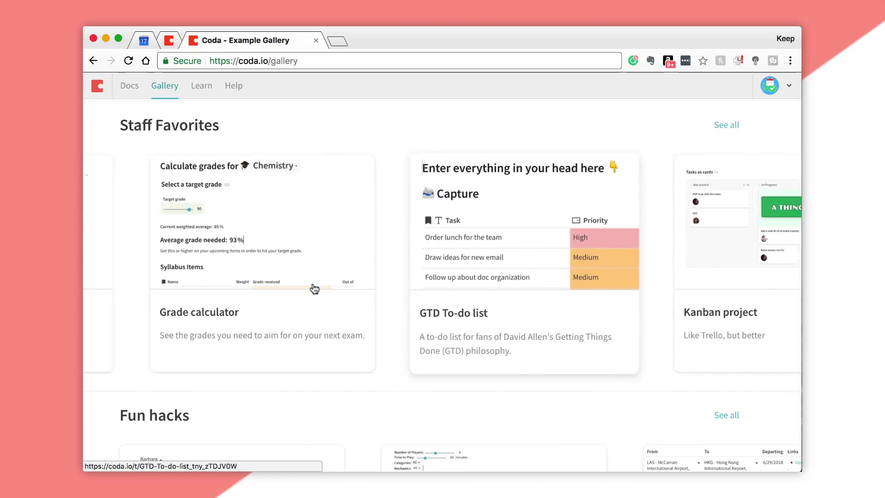
pyautogui.scroll(-10, 591, 286)
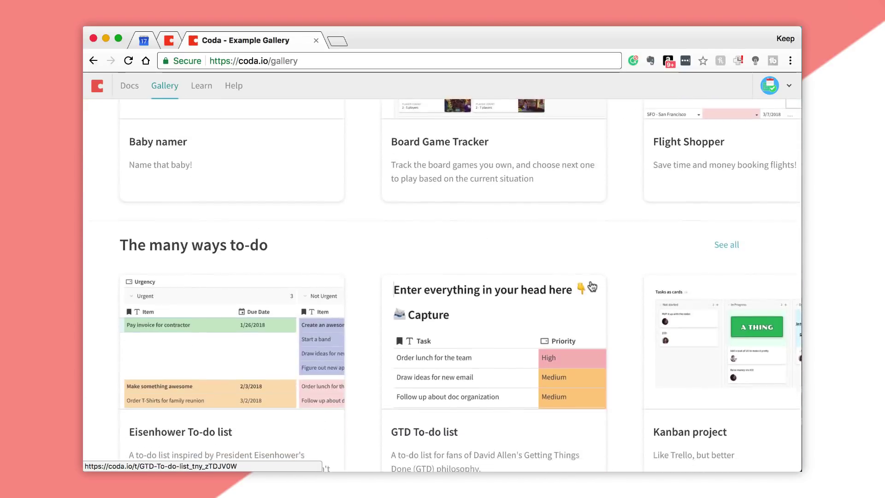
pyautogui.scroll(5, 591, 286)
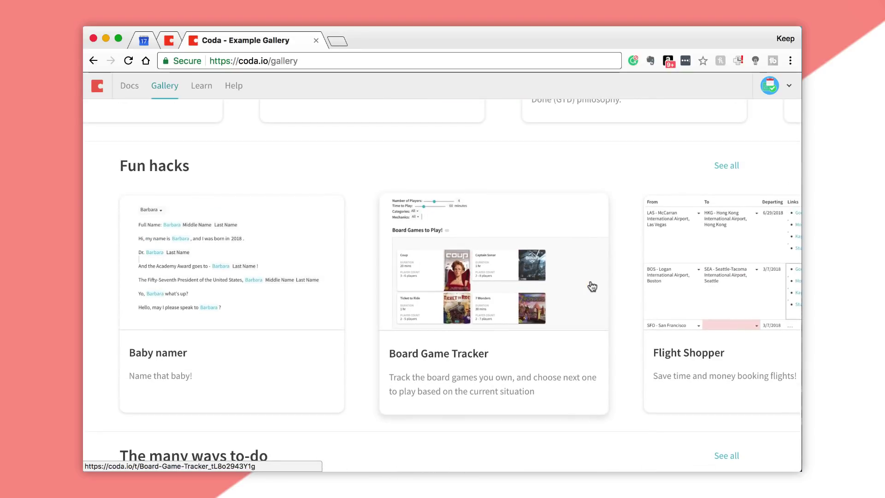
pyautogui.hscroll(20, 567, 287)
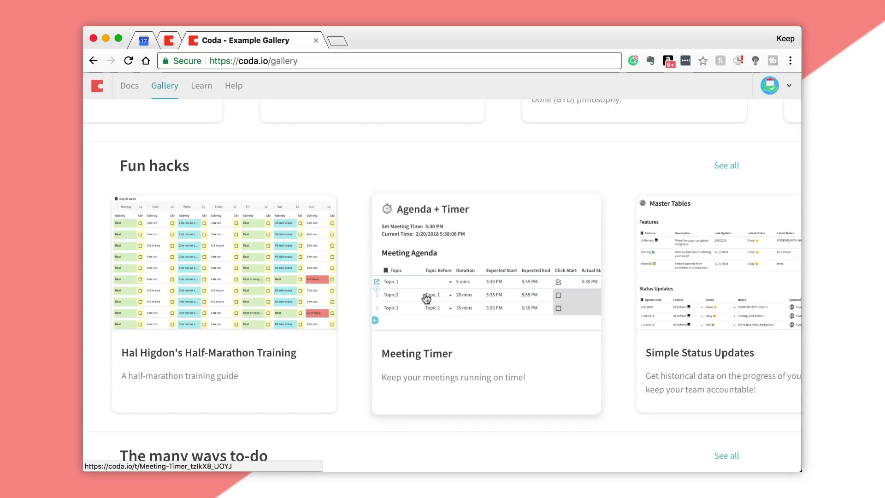
pyautogui.hscroll(5, 425, 296)
pyautogui.scroll(15, 424, 292)
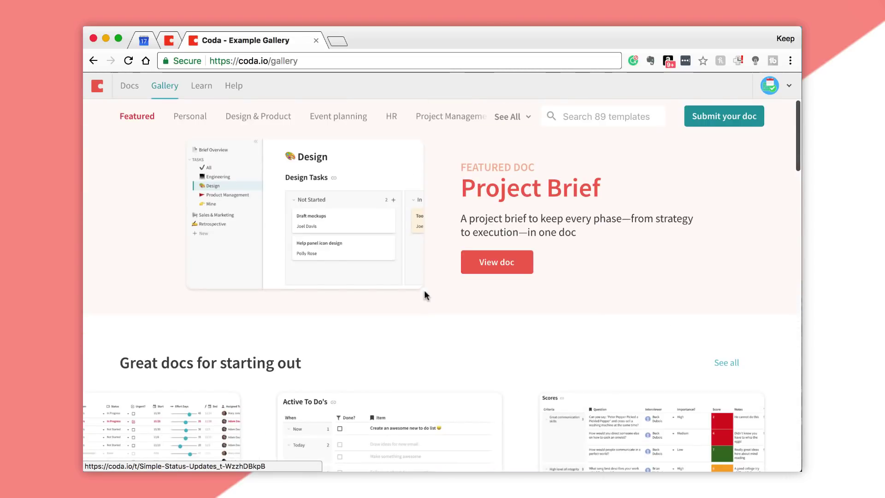
pyautogui.scroll(-5, 425, 291)
pyautogui.hscroll(-10, 402, 290)
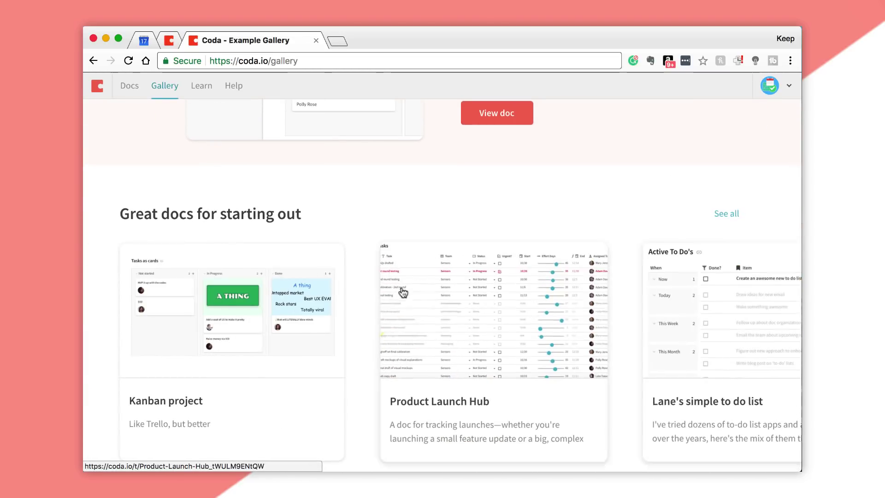
pyautogui.click(468, 303)
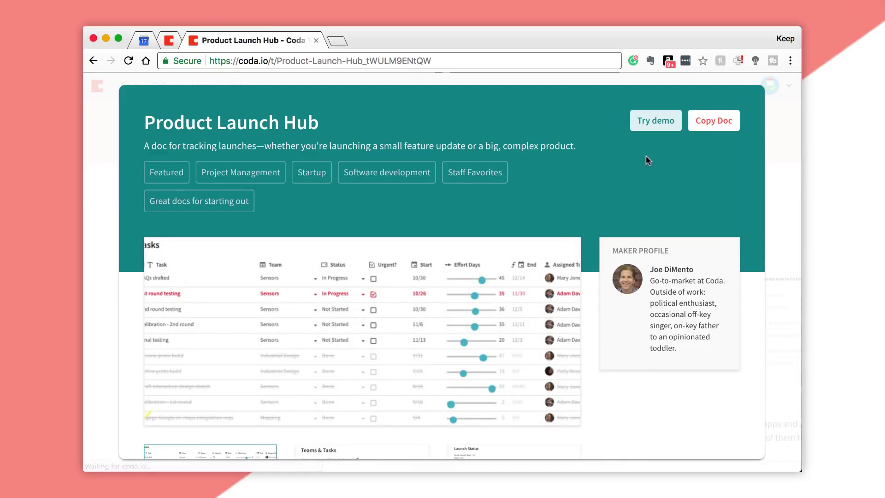
# Step: Copy the Product Launch Hub template, then open 'Copy of Product Launch Hub' from Docs
pyautogui.click(703, 124)
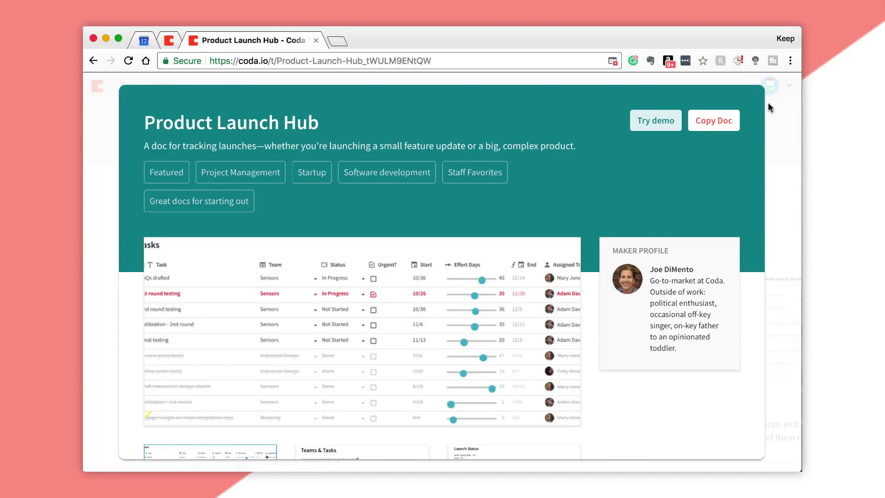
pyautogui.press('super+Left')
pyautogui.click(131, 85)
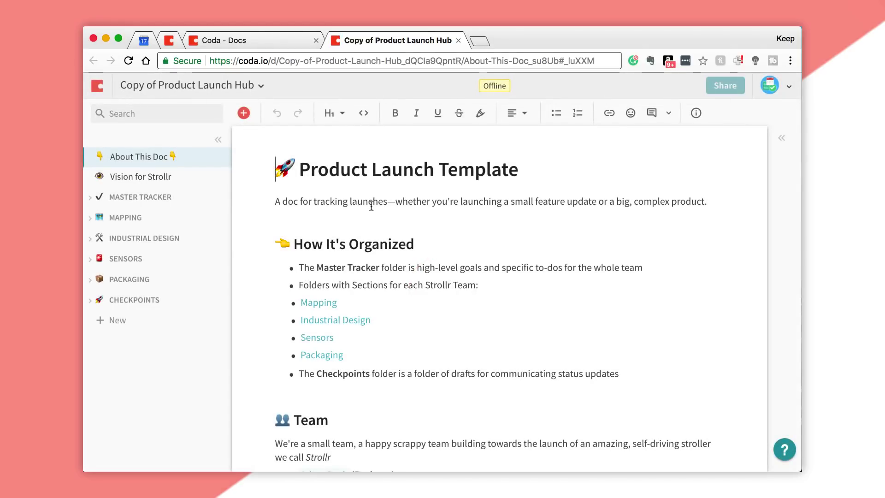
# Step: Scroll through the copied doc's About This Doc page and its How It's Organized and Team sections
pyautogui.scroll(-5, 378, 225)
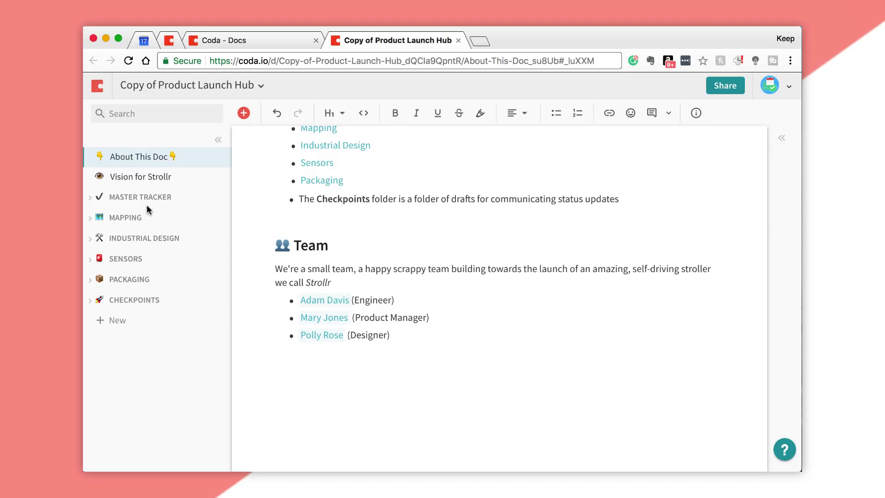
pyautogui.scroll(5, 336, 233)
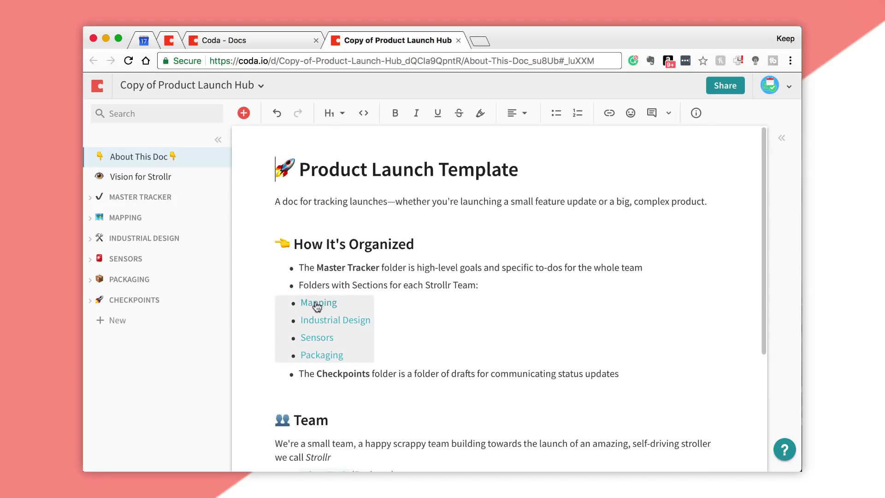
pyautogui.scroll(-3, 311, 326)
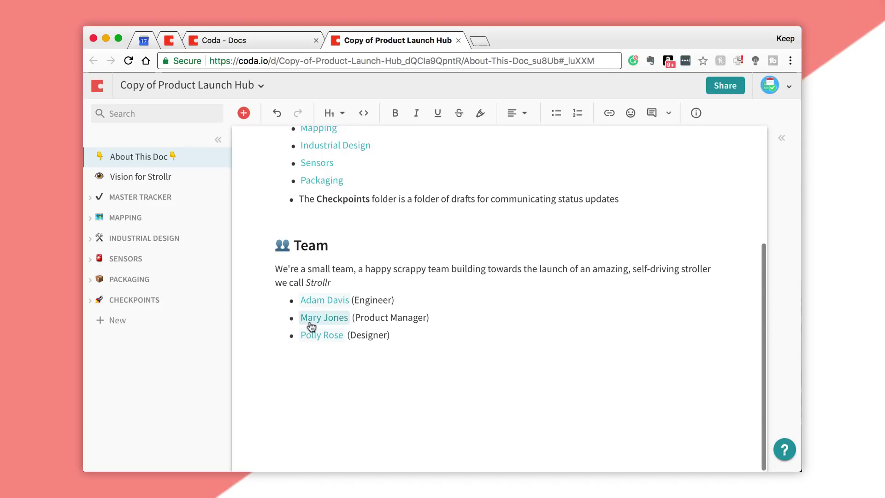
pyautogui.scroll(3, 312, 326)
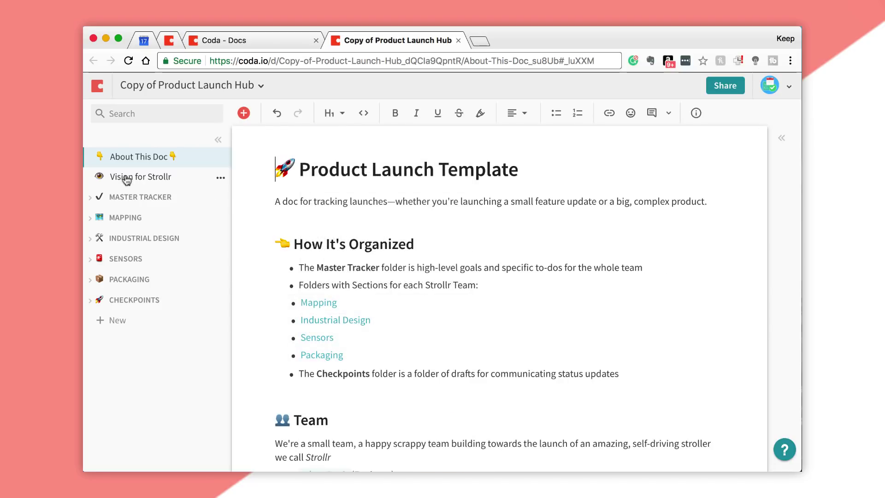
# Step: Expand Master Tracker, open Teams & Tasks, and scroll through its four teams and 49 tasks
pyautogui.click(125, 199)
pyautogui.click(128, 213)
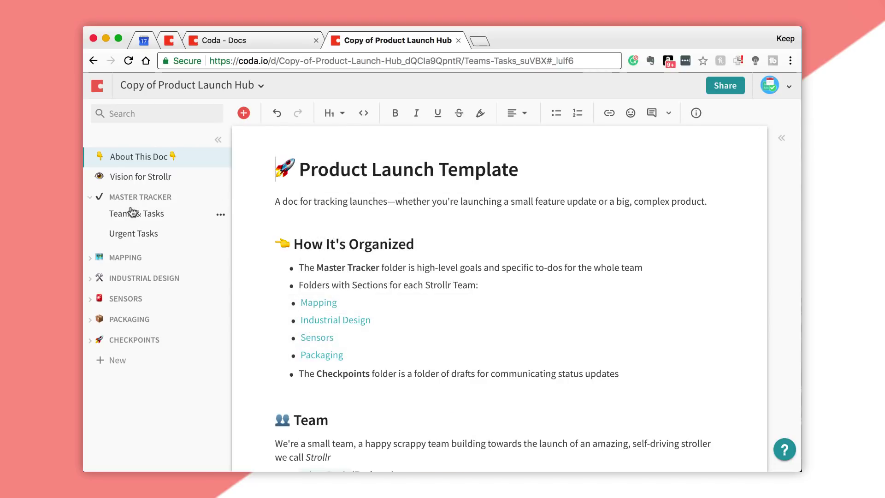
pyautogui.scroll(-1, 332, 292)
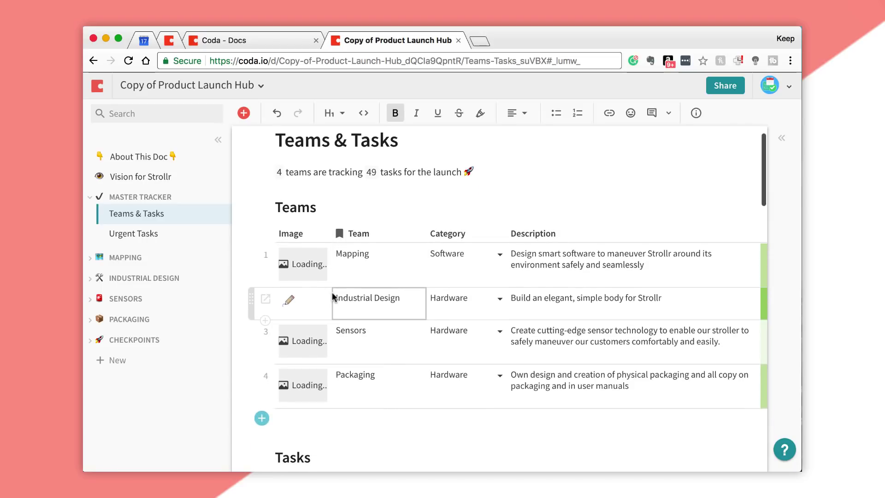
pyautogui.scroll(-6, 308, 352)
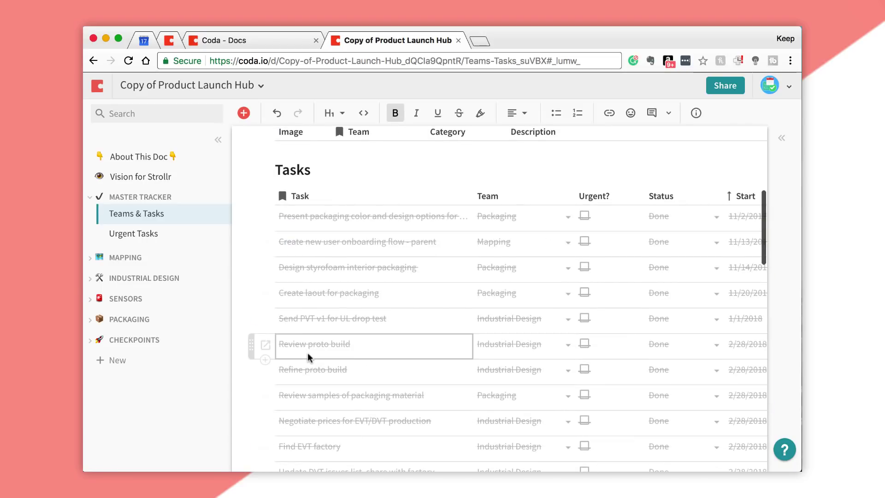
pyautogui.scroll(-11, 454, 238)
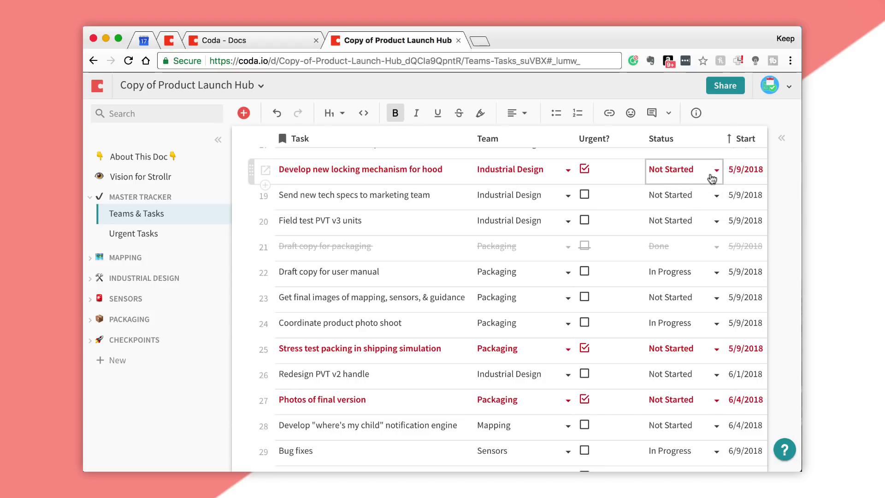
pyautogui.scroll(-13, 645, 217)
pyautogui.scroll(4, 579, 254)
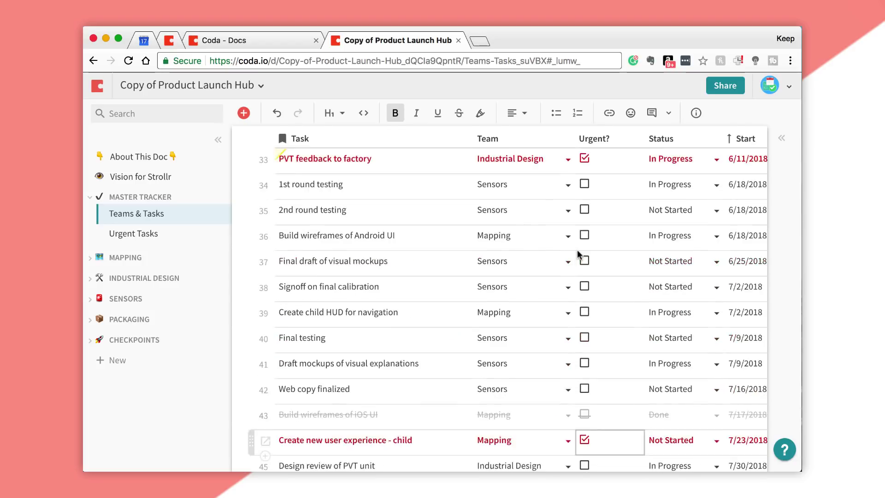
pyautogui.scroll(20, 594, 252)
pyautogui.scroll(-6, 641, 256)
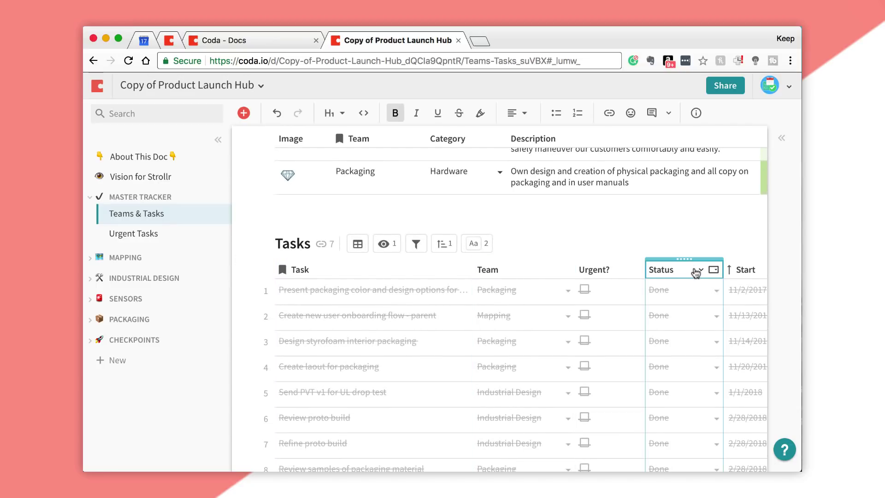
# Step: Check the first task's Status (kept Done) and Urgent? cells, then set its Effort Days to 43
pyautogui.click(705, 272)
pyautogui.press('Escape')
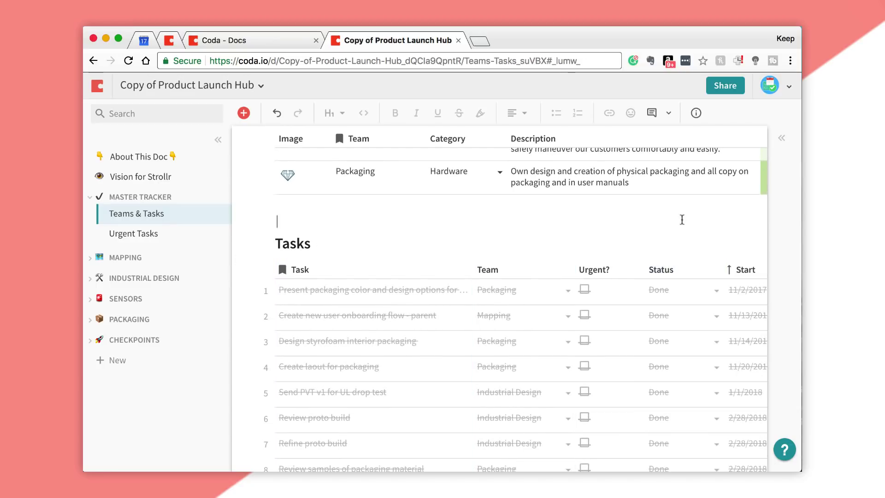
pyautogui.click(712, 295)
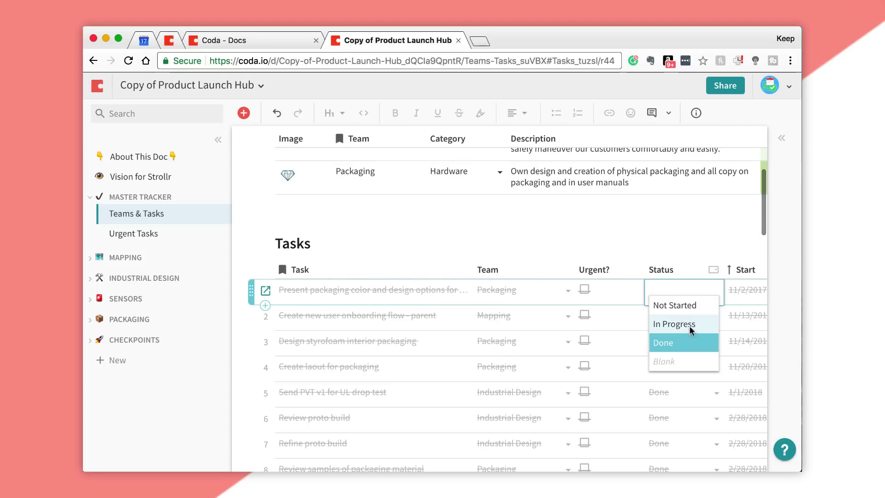
pyautogui.click(672, 224)
pyautogui.scroll(-1, 509, 283)
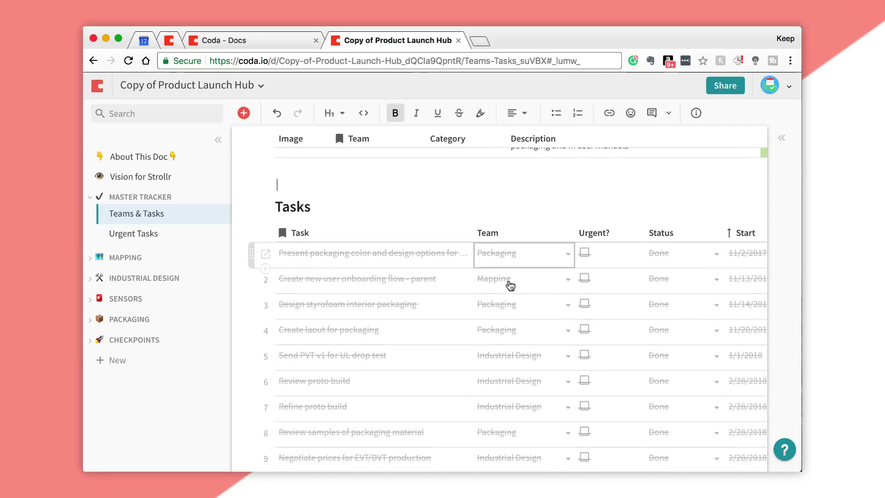
pyautogui.click(617, 253)
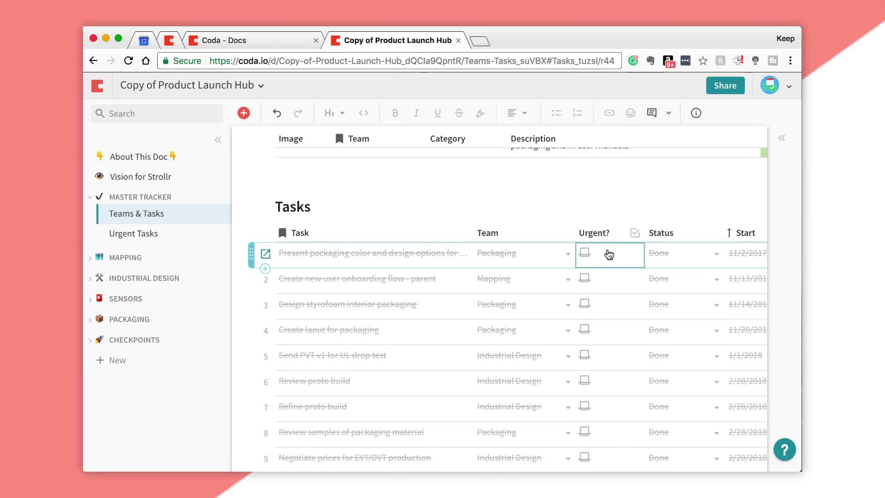
pyautogui.scroll(-10, 594, 174)
pyautogui.hscroll(8, 689, 233)
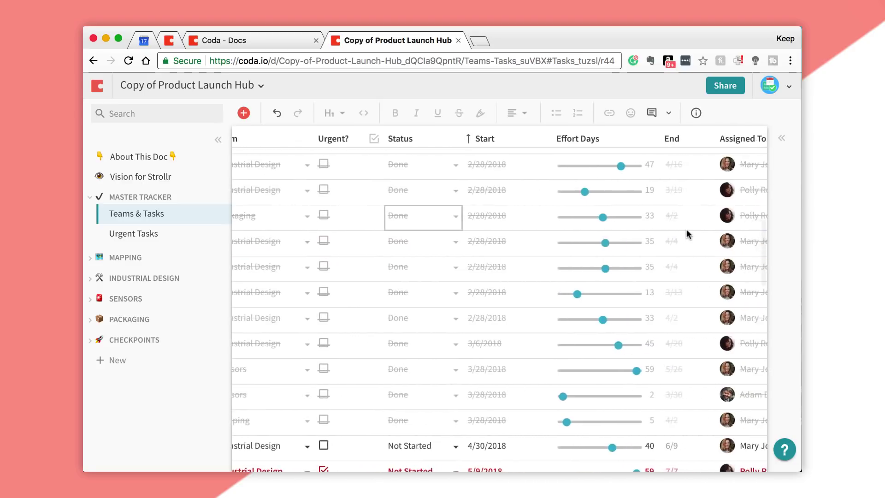
pyautogui.click(494, 167)
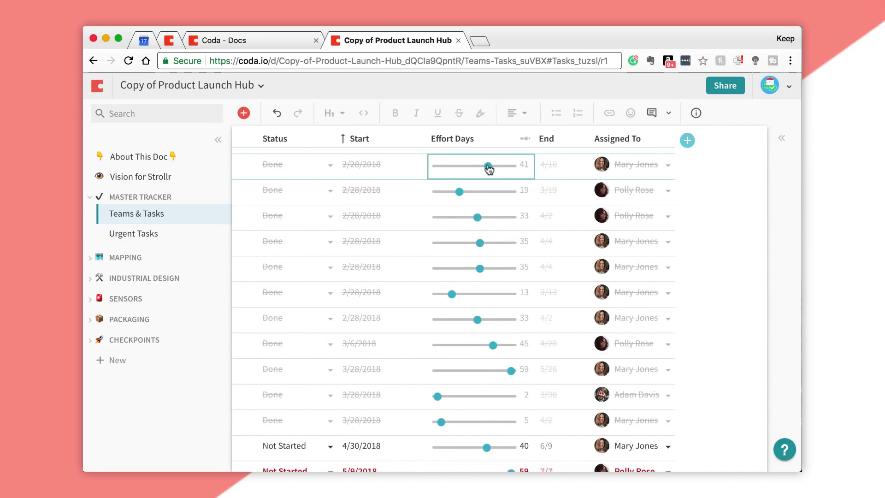
# Step: Assign the 6/9/2018 task with 35 effort days to yourself
pyautogui.click(656, 171)
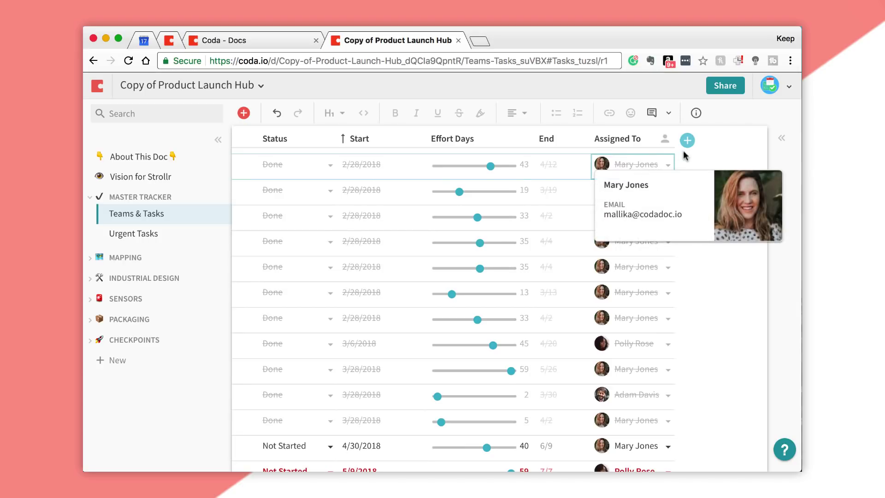
pyautogui.scroll(-5, 641, 271)
pyautogui.scroll(-5, 641, 271)
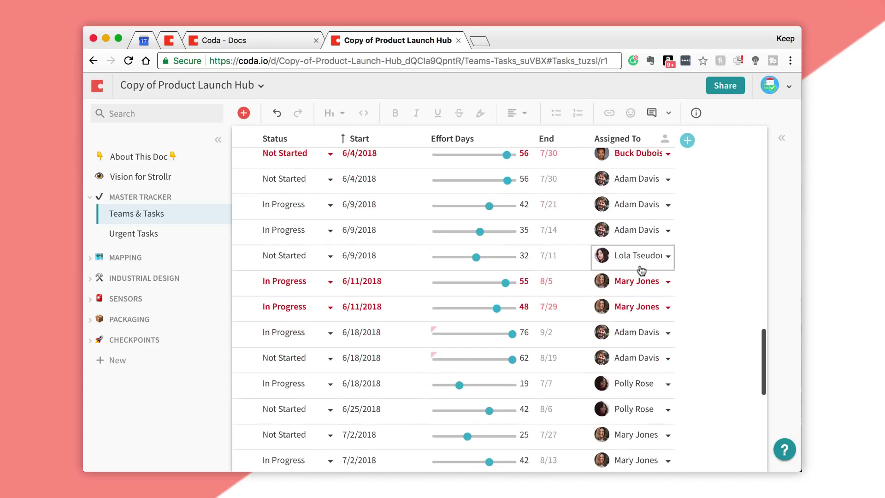
pyautogui.click(668, 230)
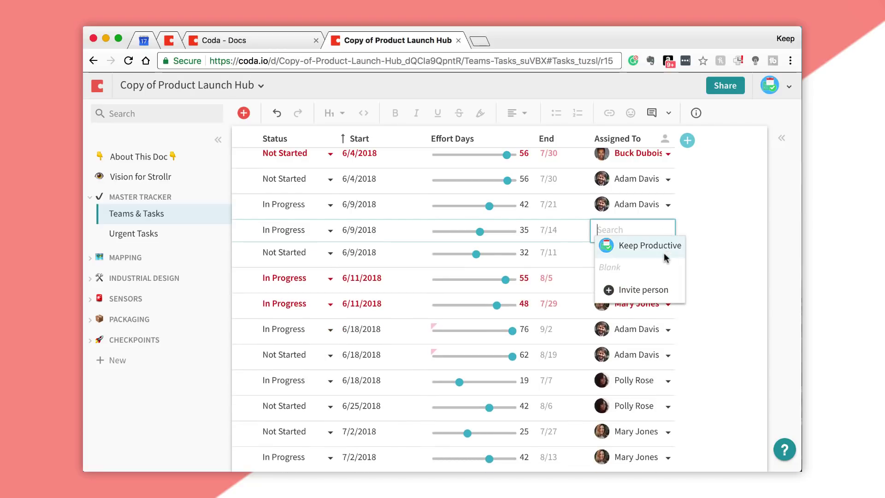
pyautogui.click(646, 246)
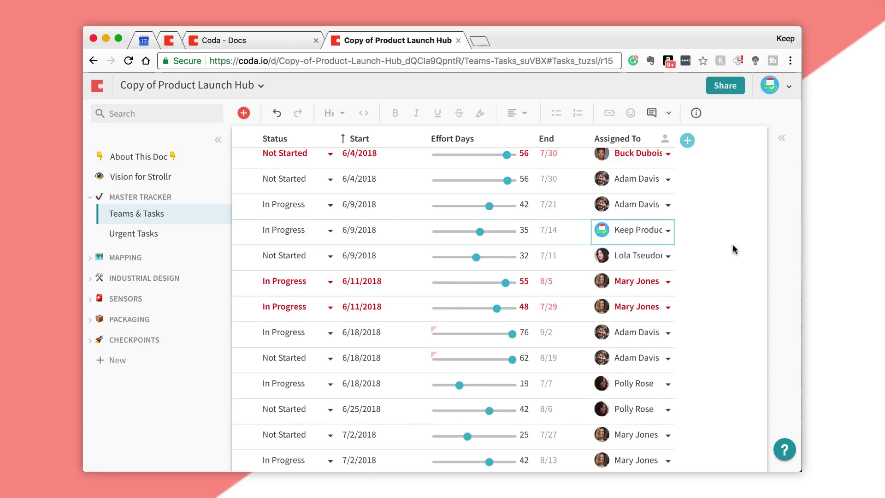
pyautogui.scroll(-5, 662, 248)
pyautogui.scroll(10, 665, 246)
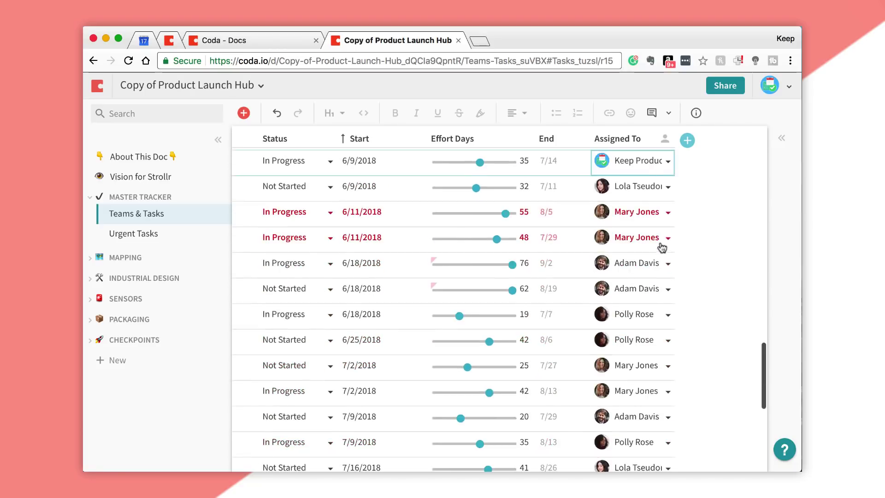
pyautogui.scroll(-1, 553, 228)
pyautogui.hscroll(-8, 450, 234)
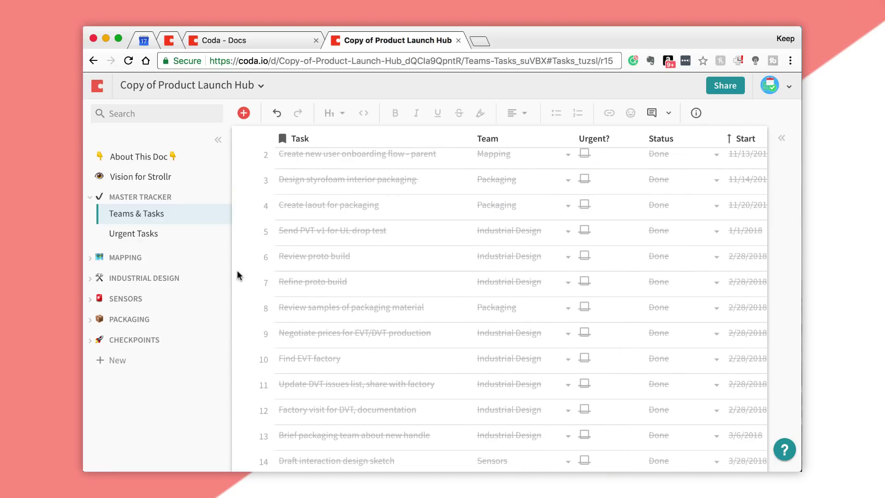
# Step: Expand the MAPPING section and open the Mapping Vision page
pyautogui.click(170, 258)
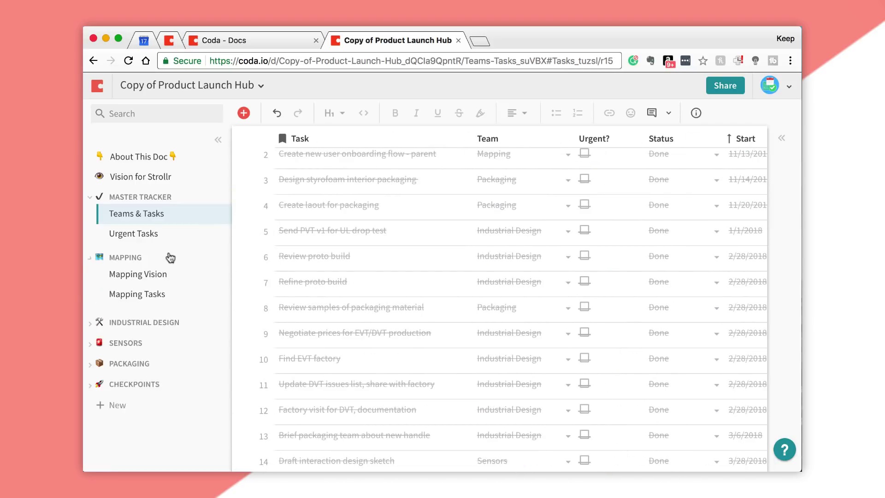
pyautogui.click(158, 276)
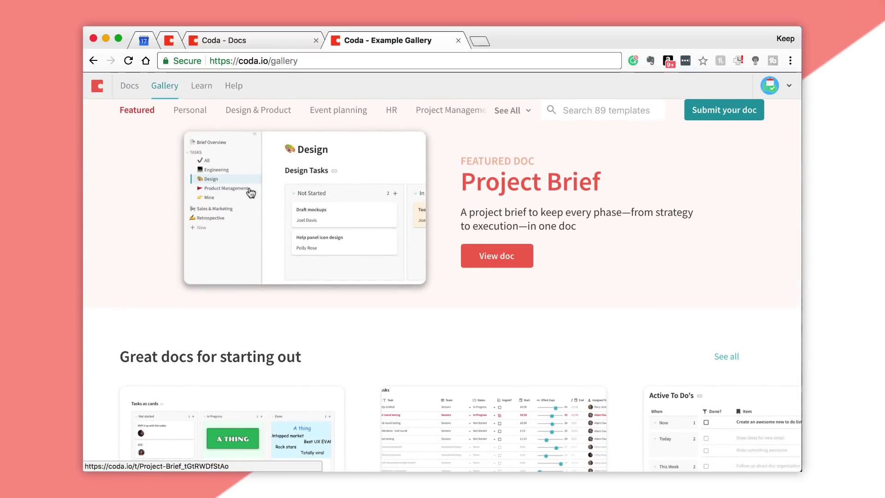
pyautogui.scroll(1, 246, 152)
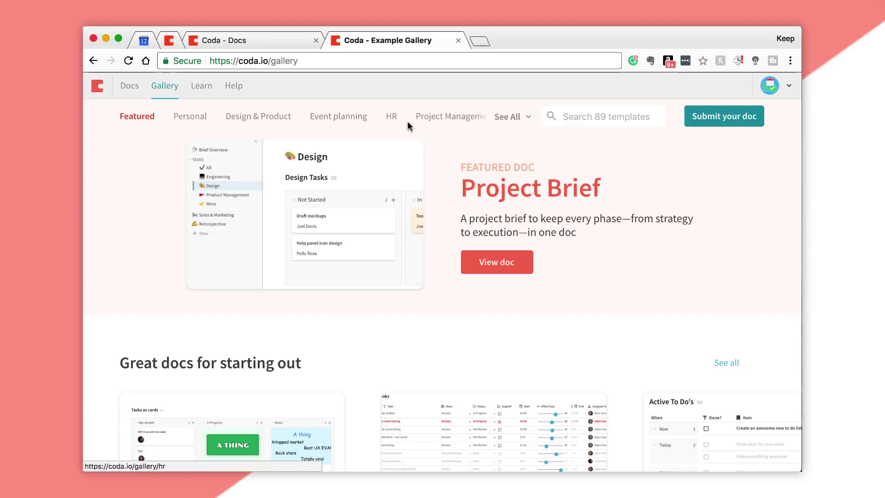
# Step: Show all template categories and browse the Productivity templates like Eisenhower and GTD To-do lists
pyautogui.click(511, 116)
pyautogui.scroll(-3, 531, 251)
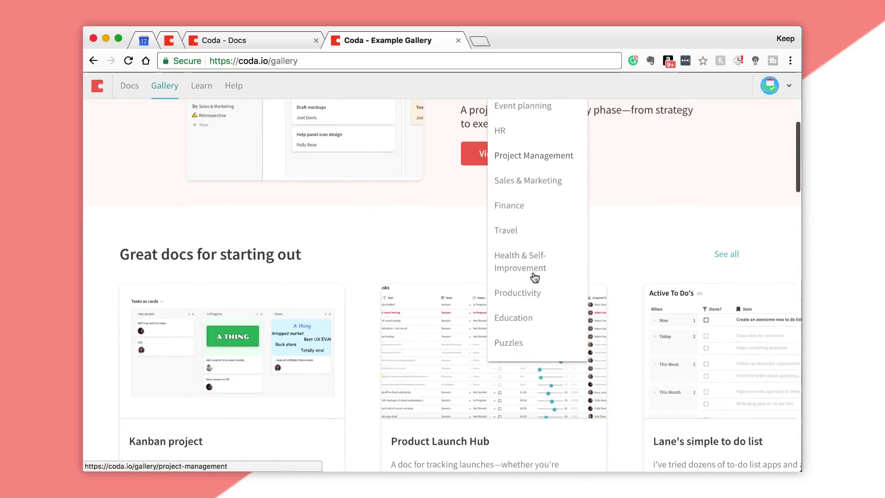
pyautogui.click(525, 285)
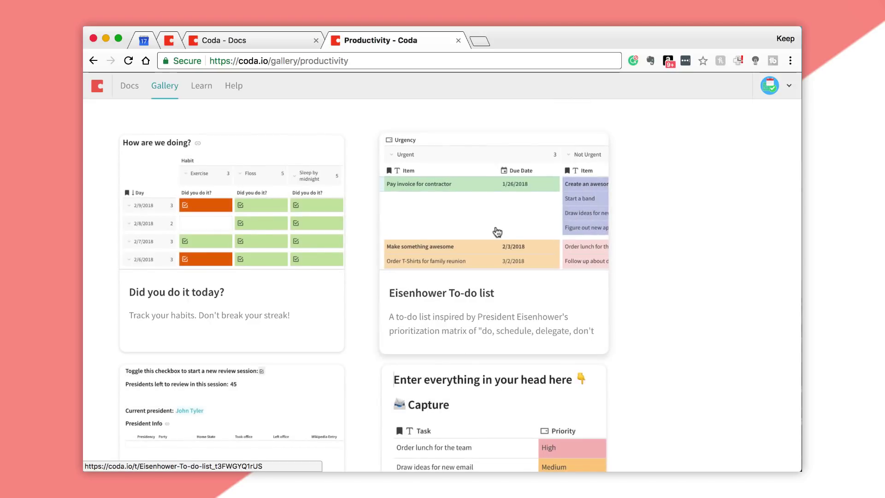
pyautogui.scroll(-6, 497, 232)
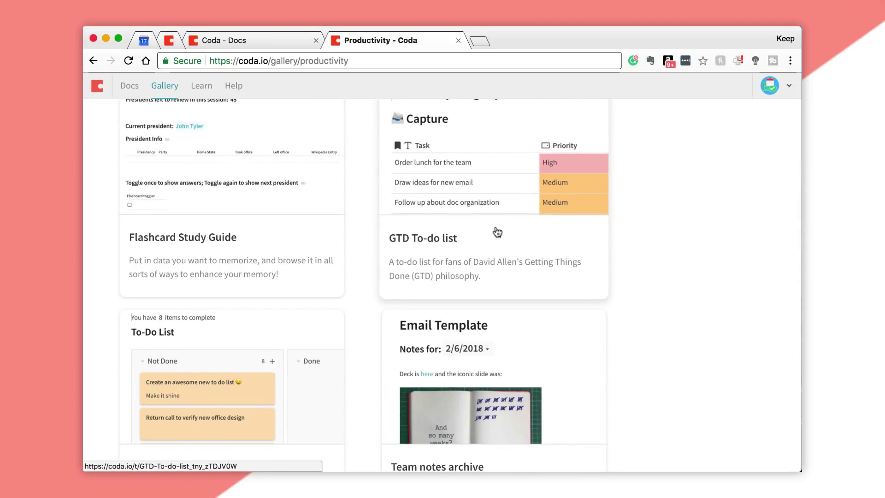
pyautogui.scroll(-10, 497, 232)
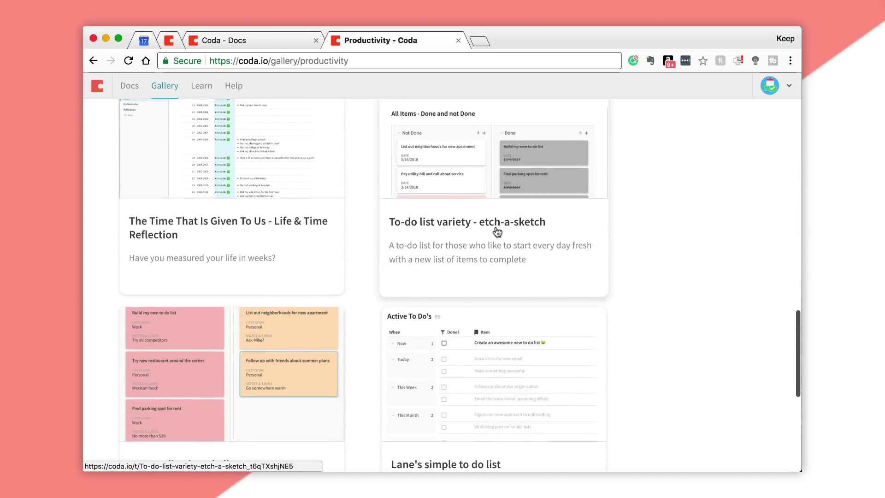
pyautogui.scroll(-6, 497, 232)
pyautogui.scroll(20, 497, 232)
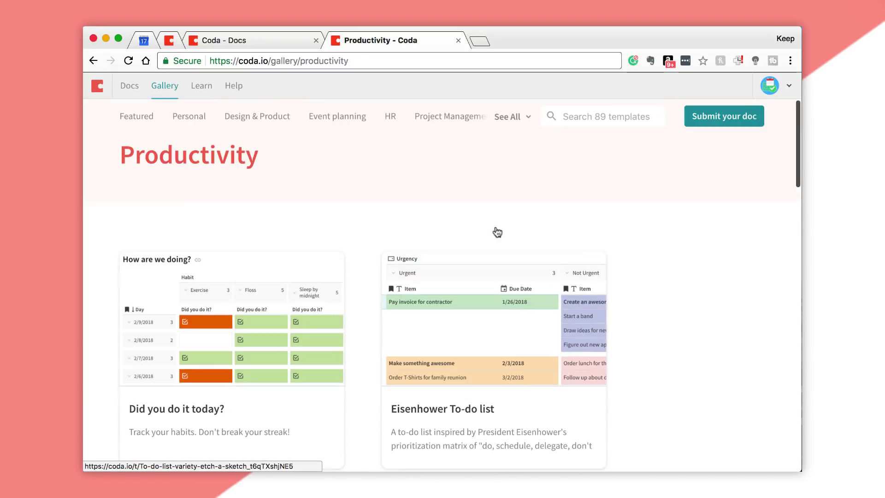
# Step: Visit the Learn page, open the Help Center in a new tab, and return to Learn
pyautogui.click(204, 95)
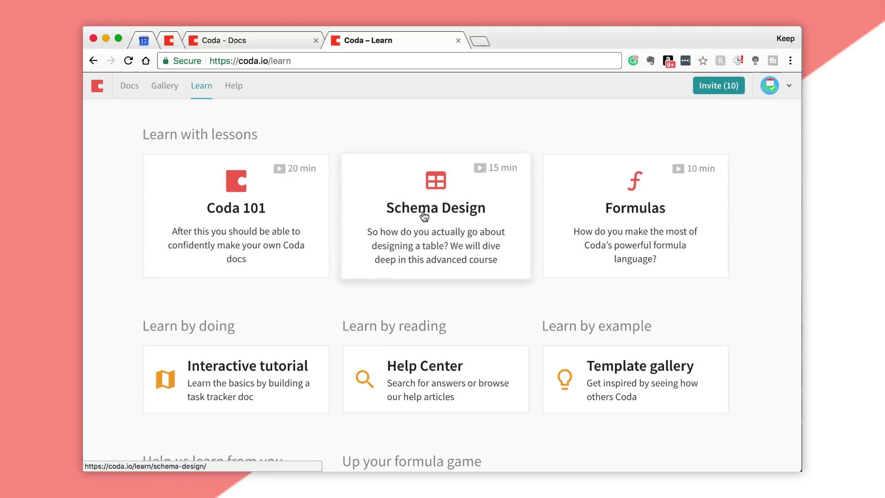
pyautogui.scroll(-3, 591, 236)
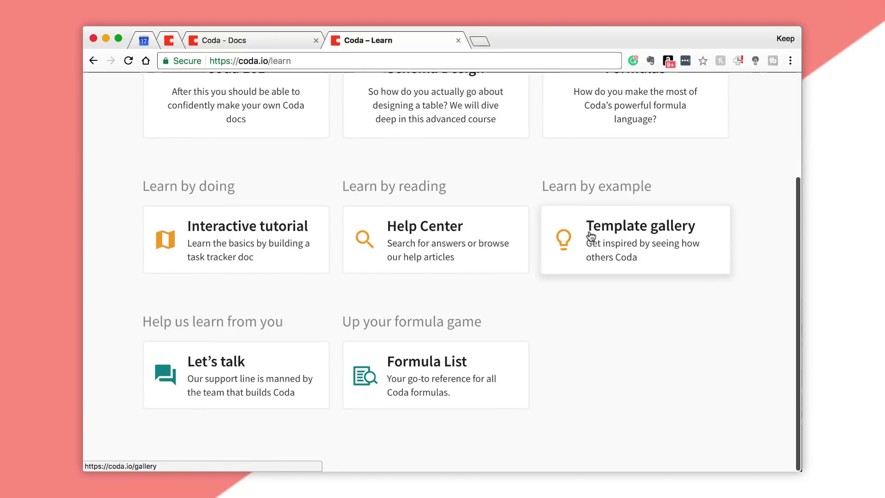
pyautogui.scroll(3, 586, 235)
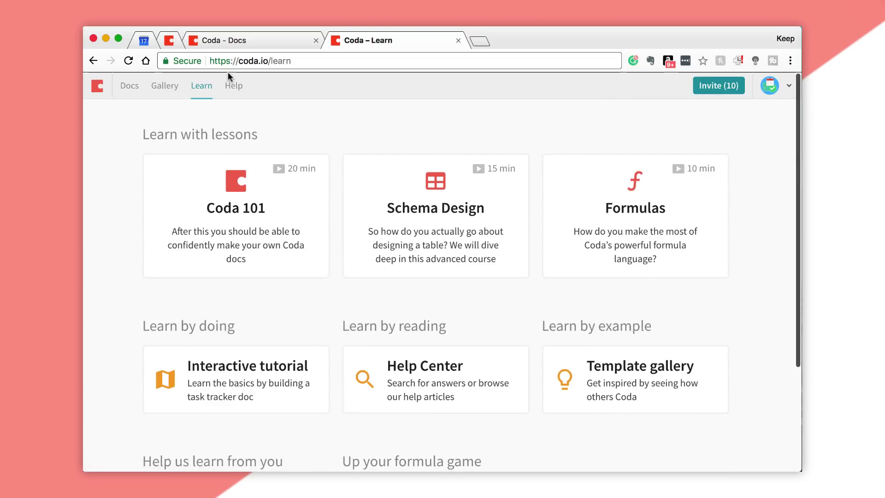
pyautogui.click(233, 85)
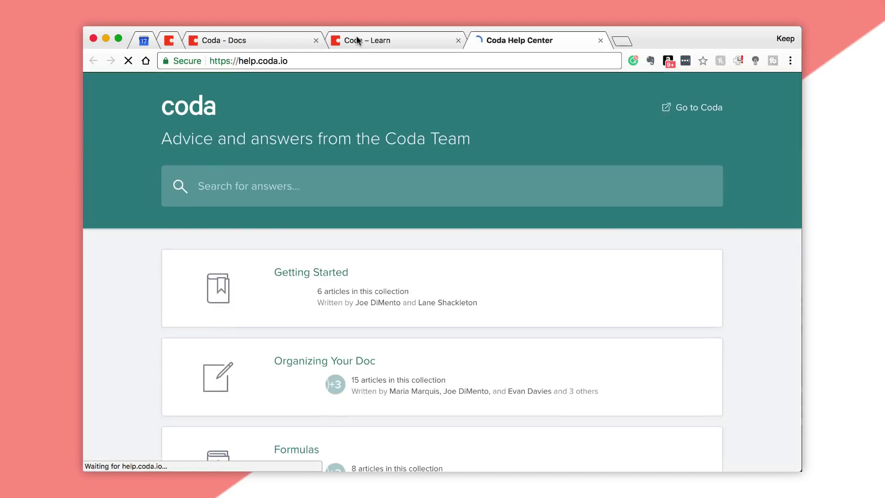
pyautogui.click(355, 39)
pyautogui.click(138, 86)
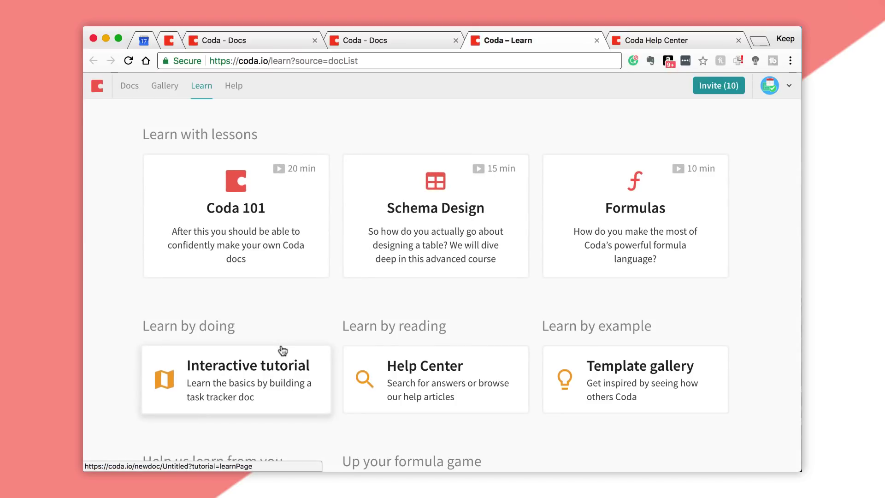
# Step: Return to the All docs list from the top navigation's Docs link
pyautogui.click(131, 90)
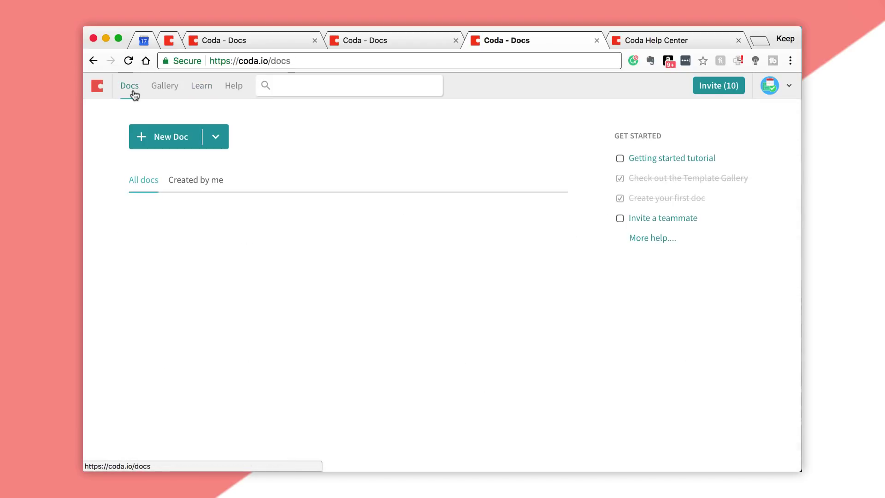